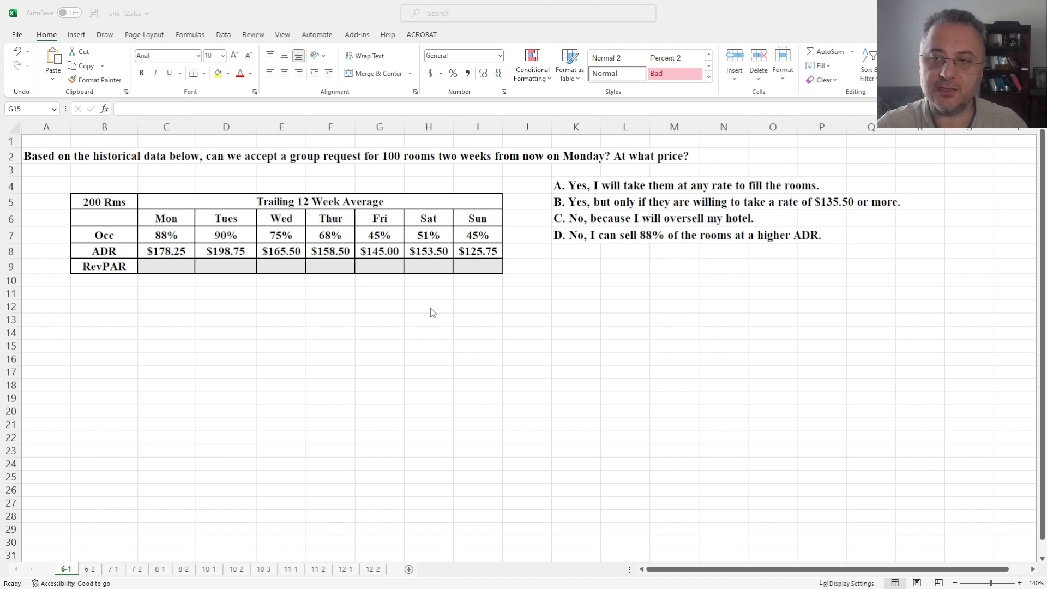
# - Enter =C7*C8 in C9 for Monday's RevPAR of $156.86
pyautogui.hotkey('alt', 'Tab')
pyautogui.click(167, 273)
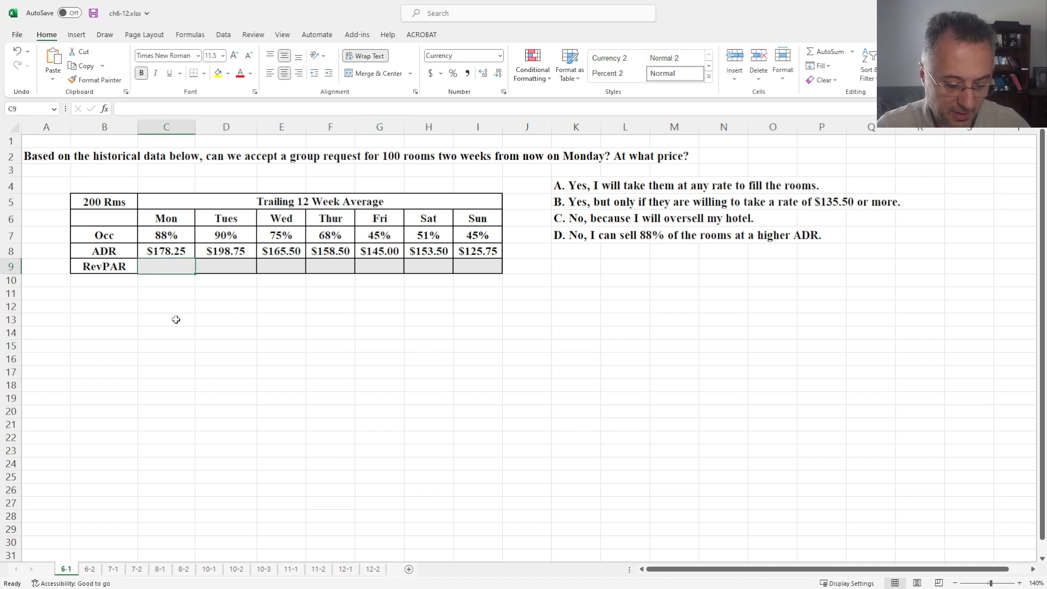
pyautogui.write('=')
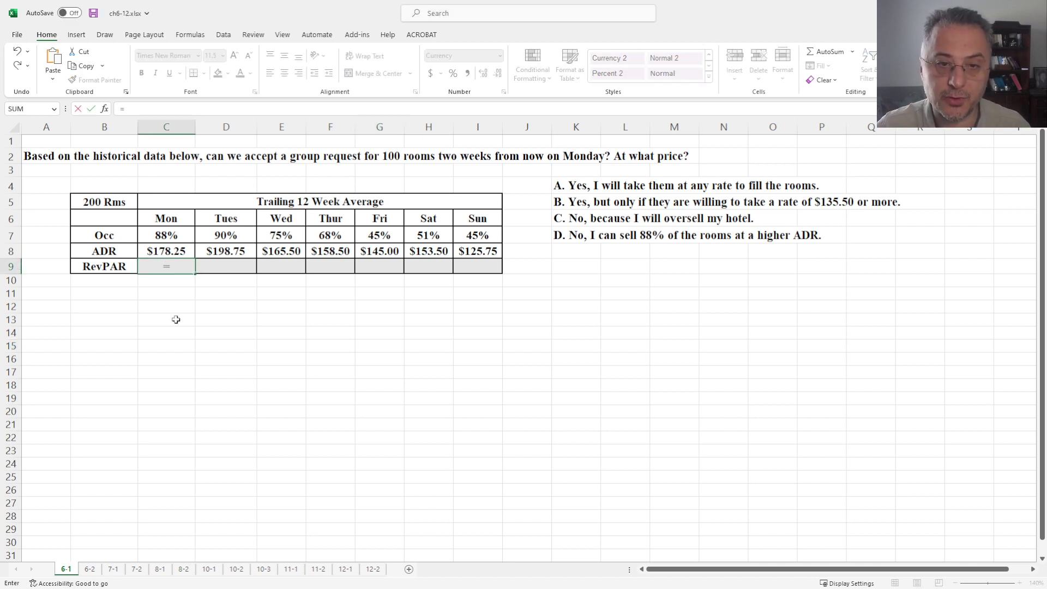
pyautogui.click(165, 239)
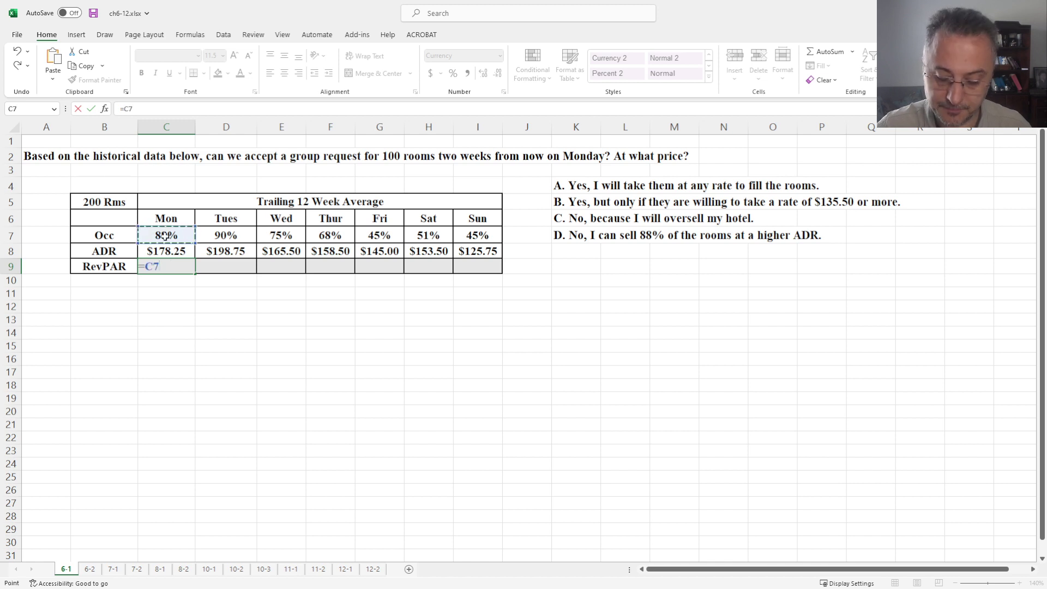
pyautogui.write('*')
pyautogui.click(168, 252)
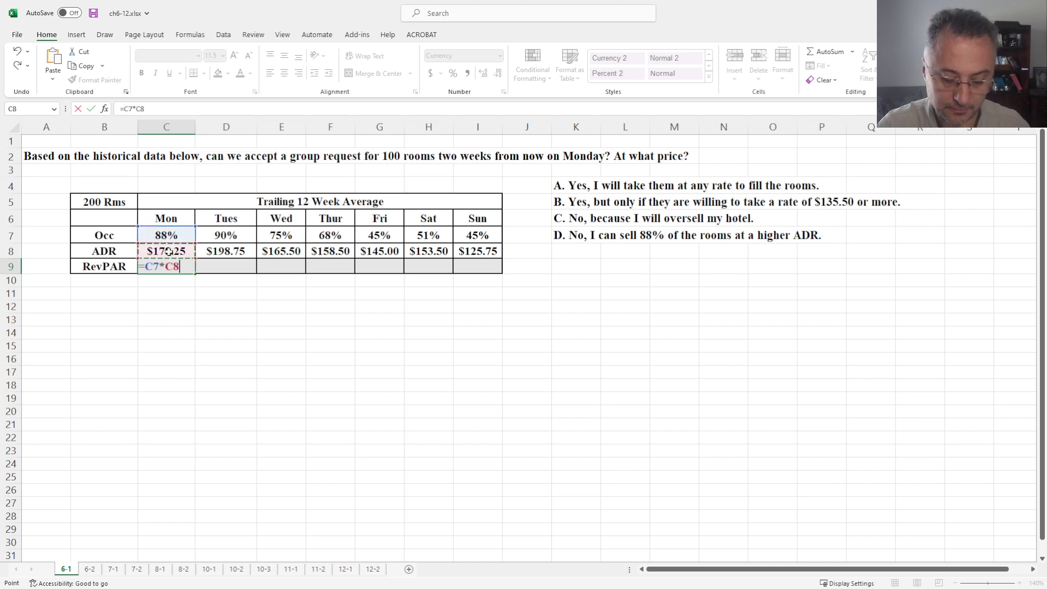
pyautogui.press('Return')
# - Fill the RevPAR formula across to Sunday (I9), ending at $56.59
pyautogui.click(180, 266)
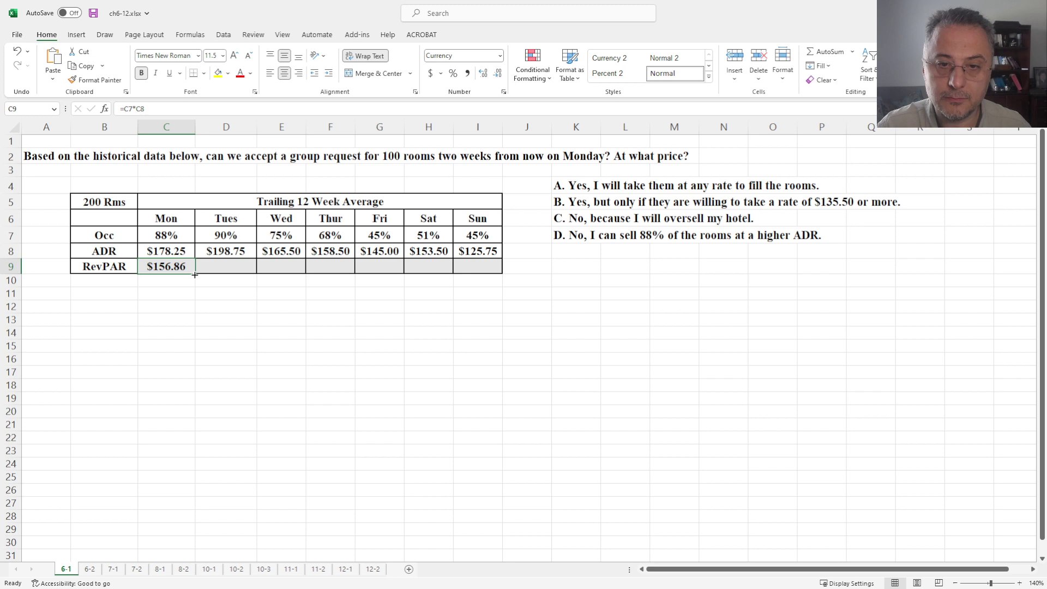
pyautogui.moveTo(194, 273); pyautogui.dragTo(476, 280)
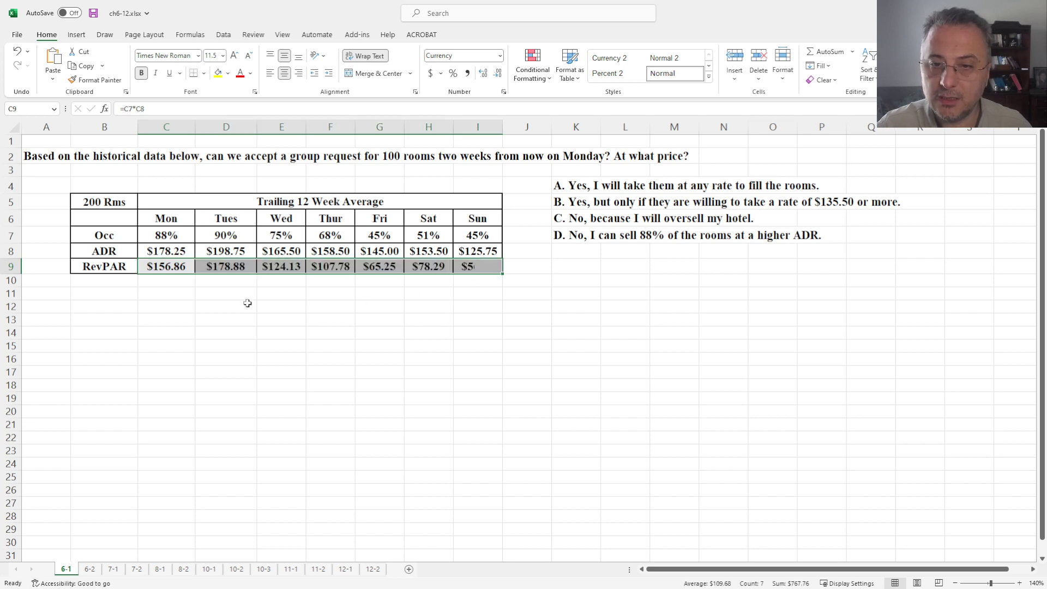
pyautogui.click(165, 267)
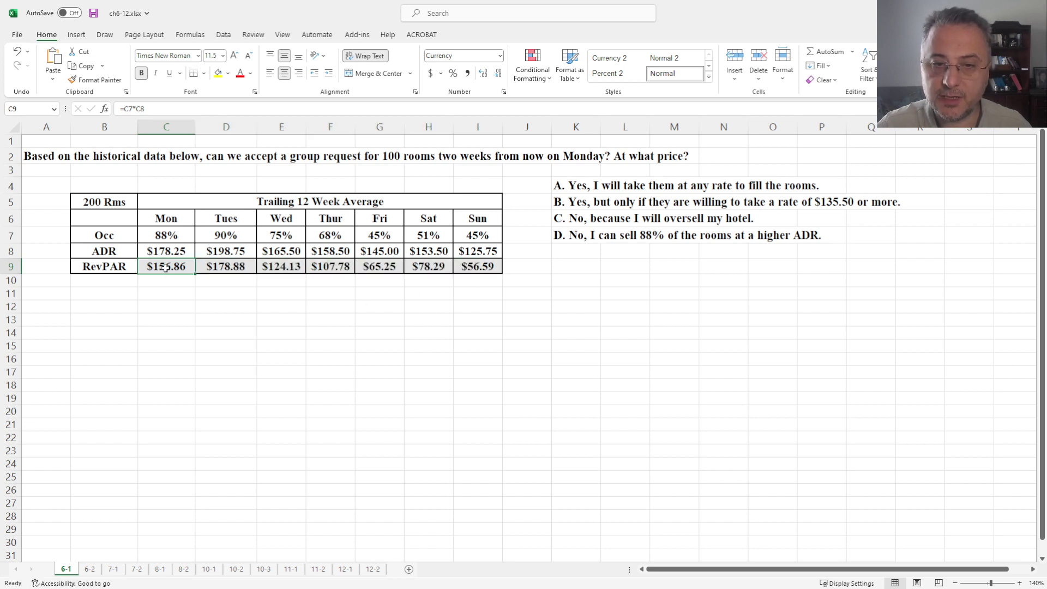
pyautogui.click(117, 297)
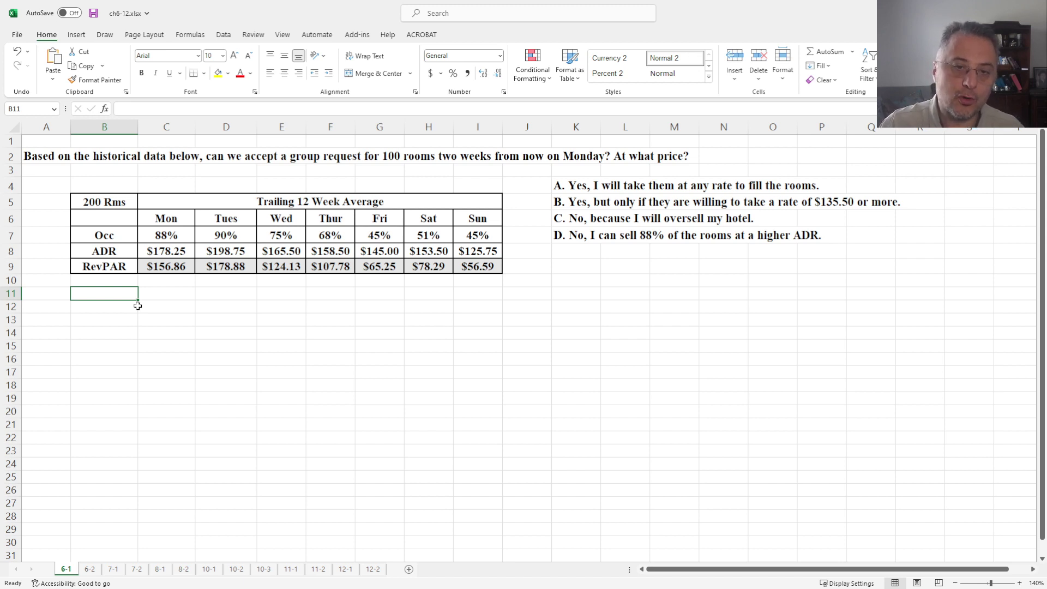
pyautogui.click(173, 236)
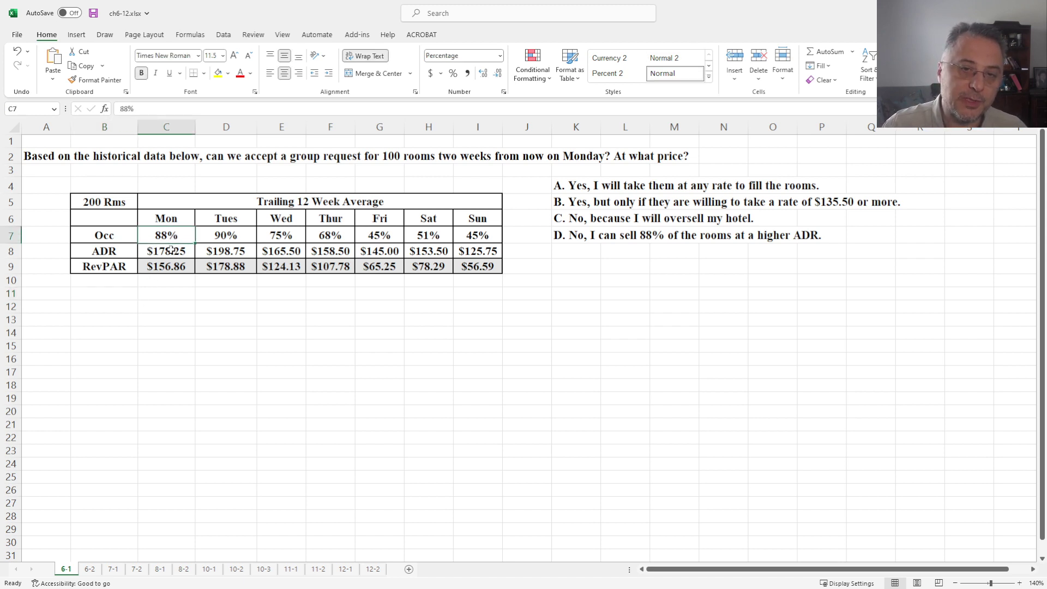
# - Label B11 'Without Group Sale'
pyautogui.click(118, 293)
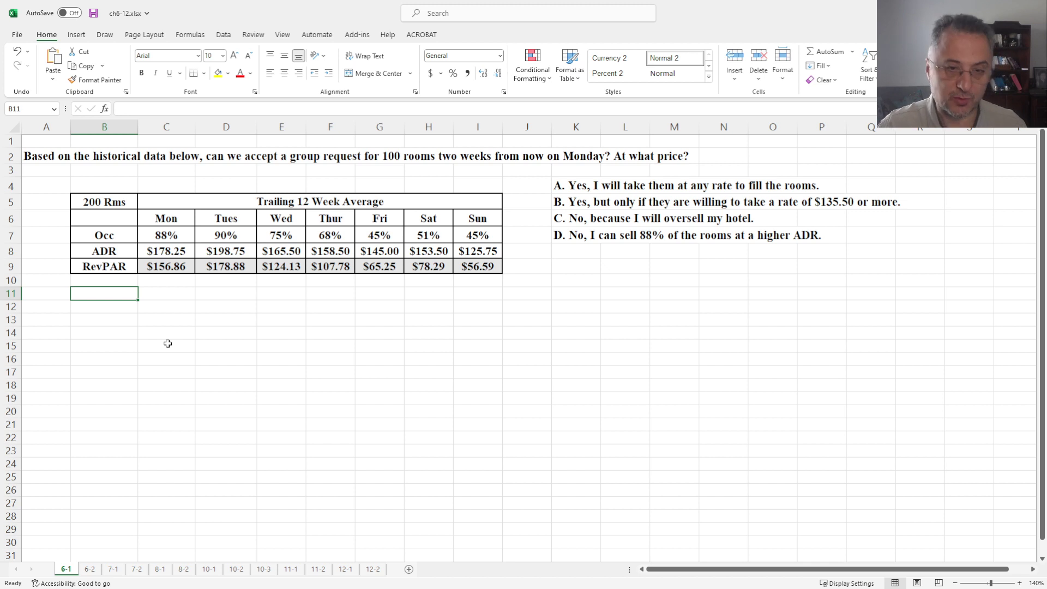
pyautogui.write('Wi')
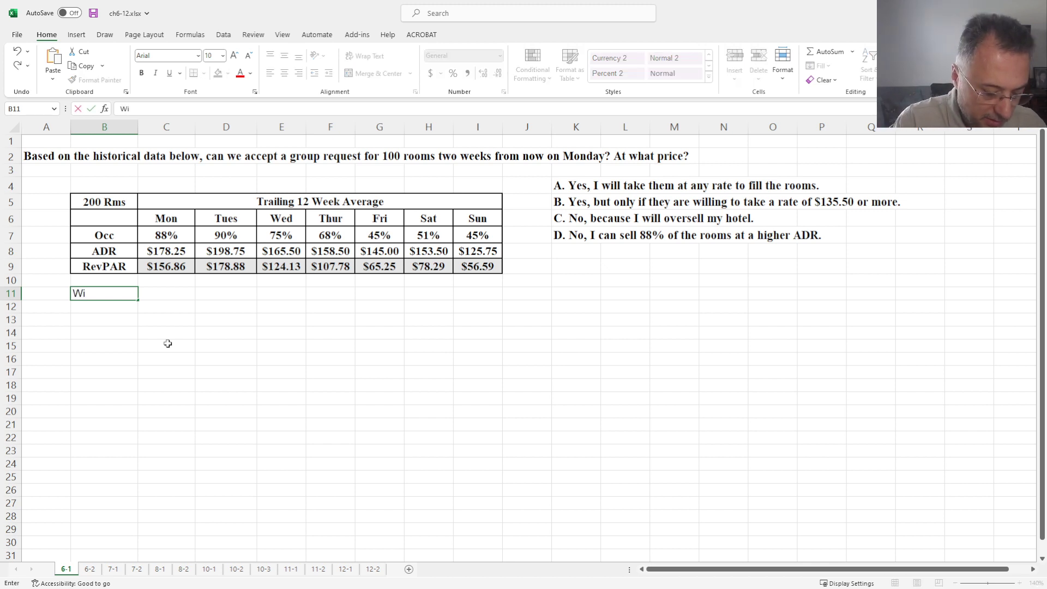
pyautogui.write('thout G')
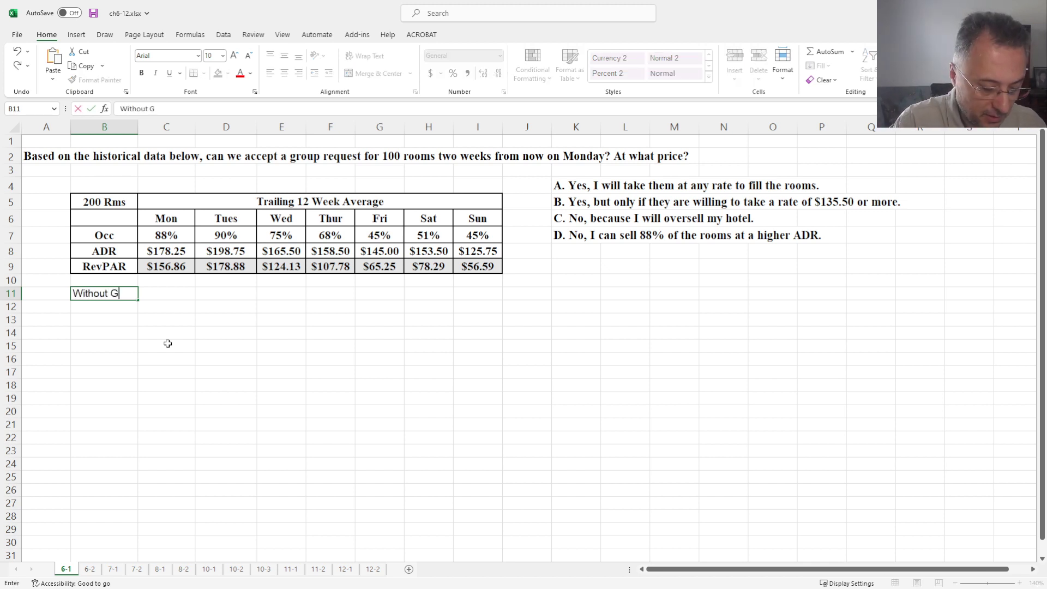
pyautogui.write('roup s')
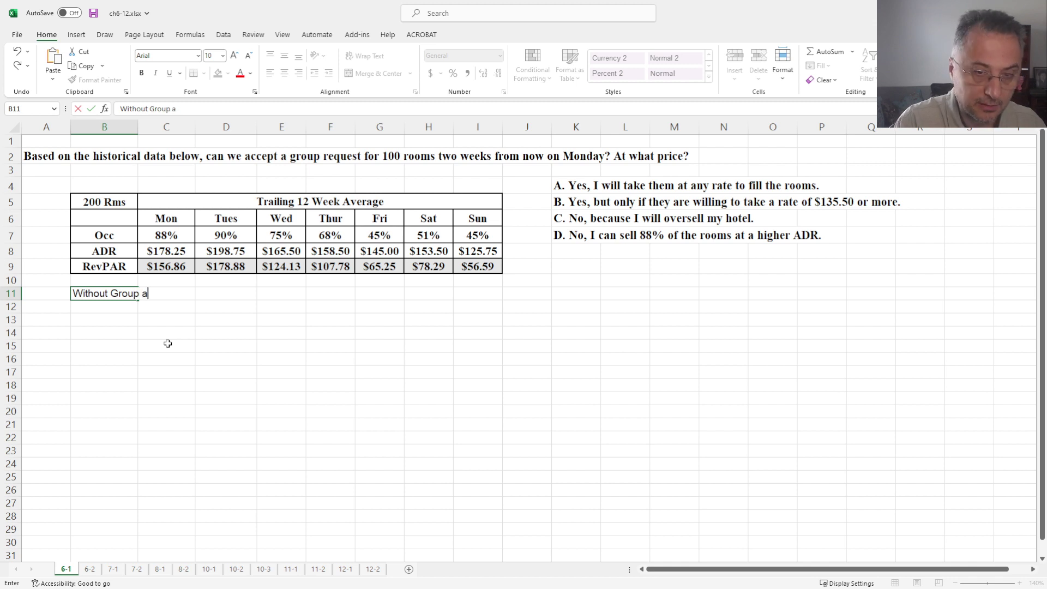
pyautogui.press('BackSpace')
pyautogui.write('Sale')
pyautogui.press('Return')
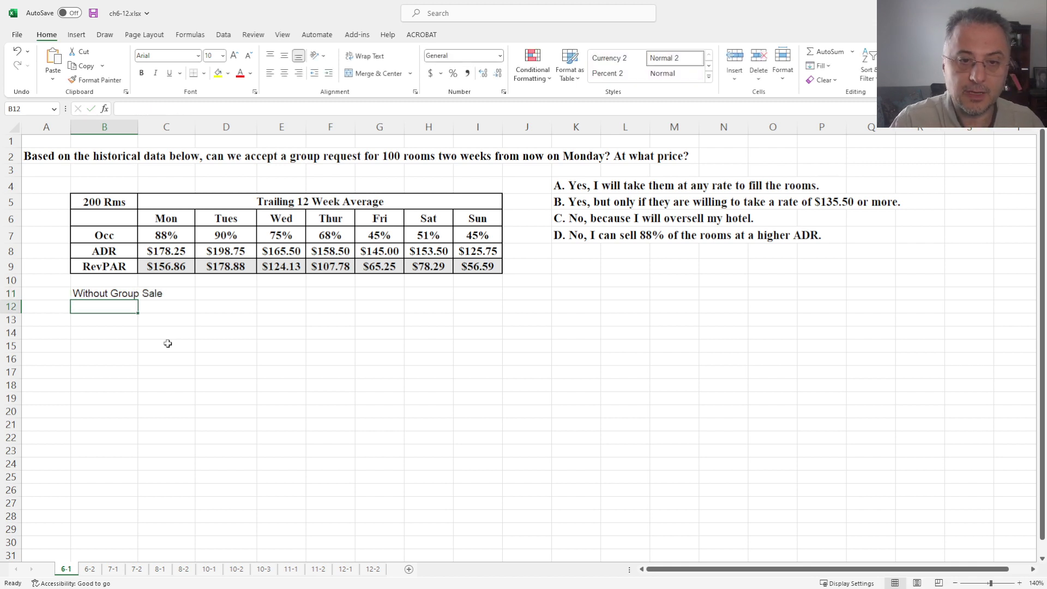
# - Add a 'Revenue' label with =200*C7*C8 beside it, giving $31,372.00
pyautogui.press('Right')
pyautogui.write('Revenue')
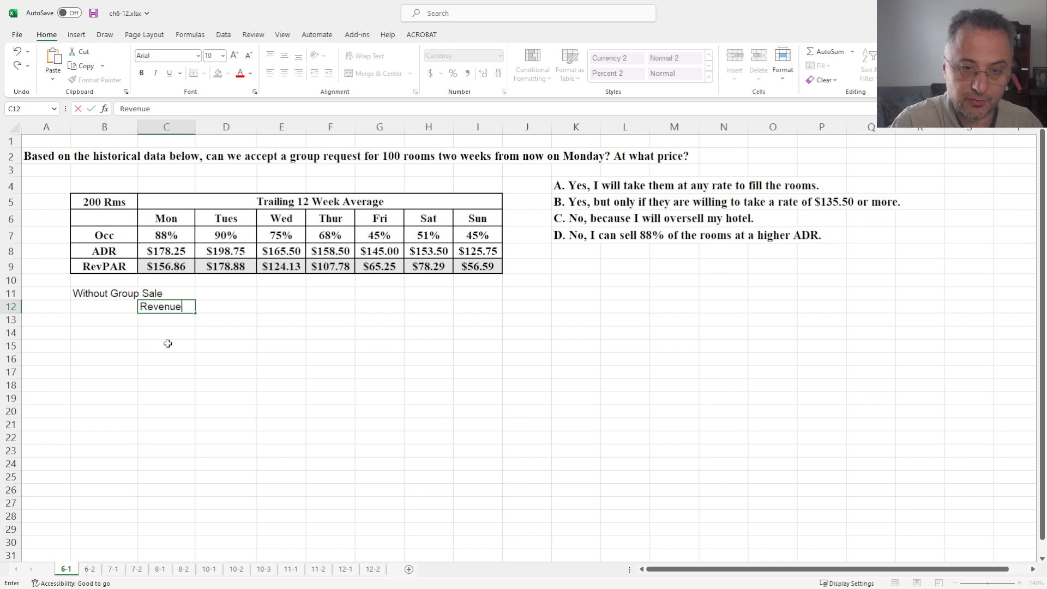
pyautogui.press('Tab')
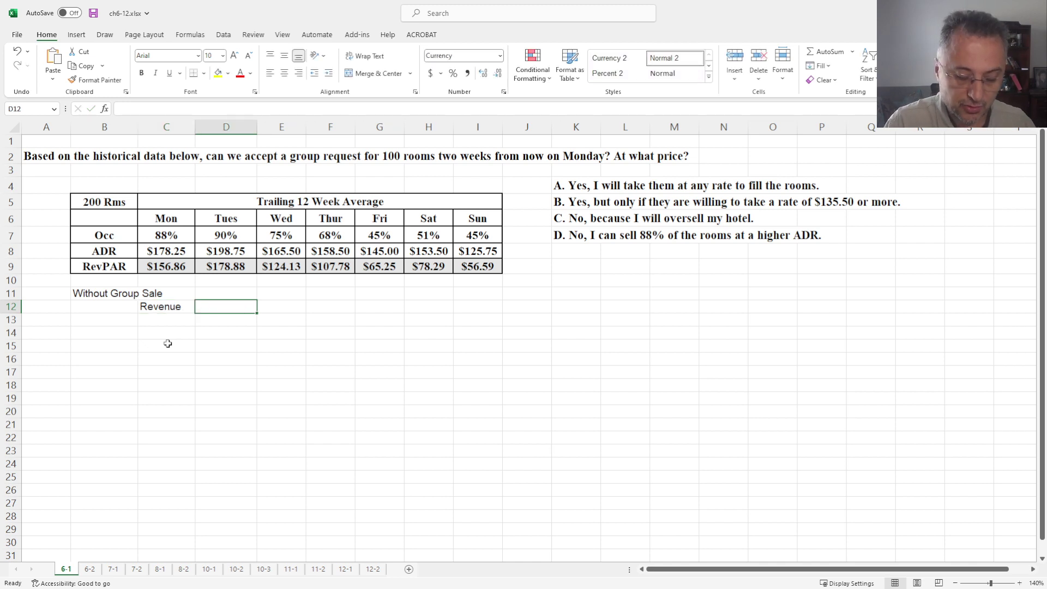
pyautogui.write('=')
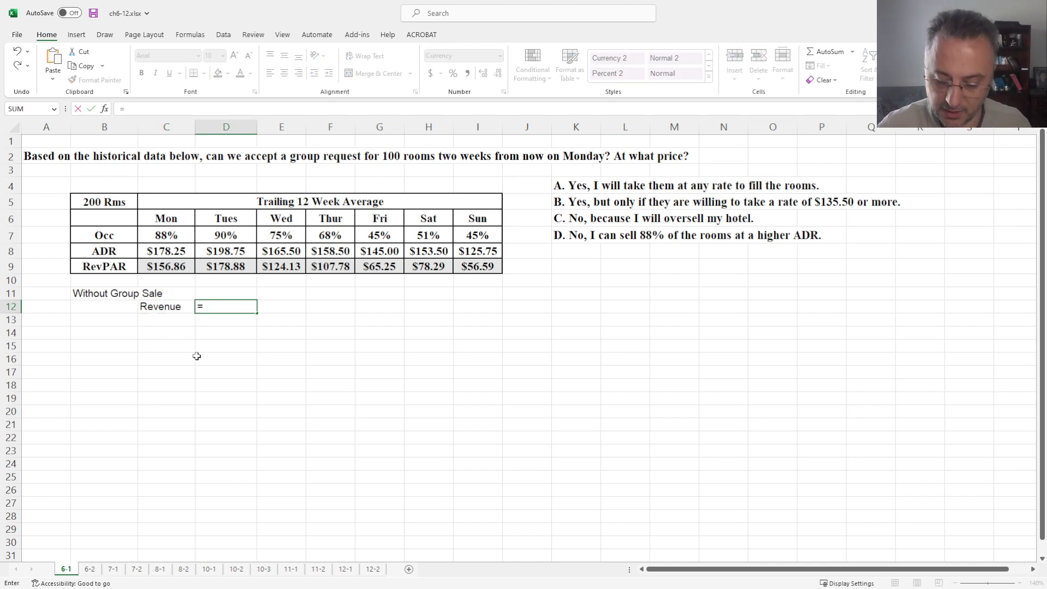
pyautogui.write('200')
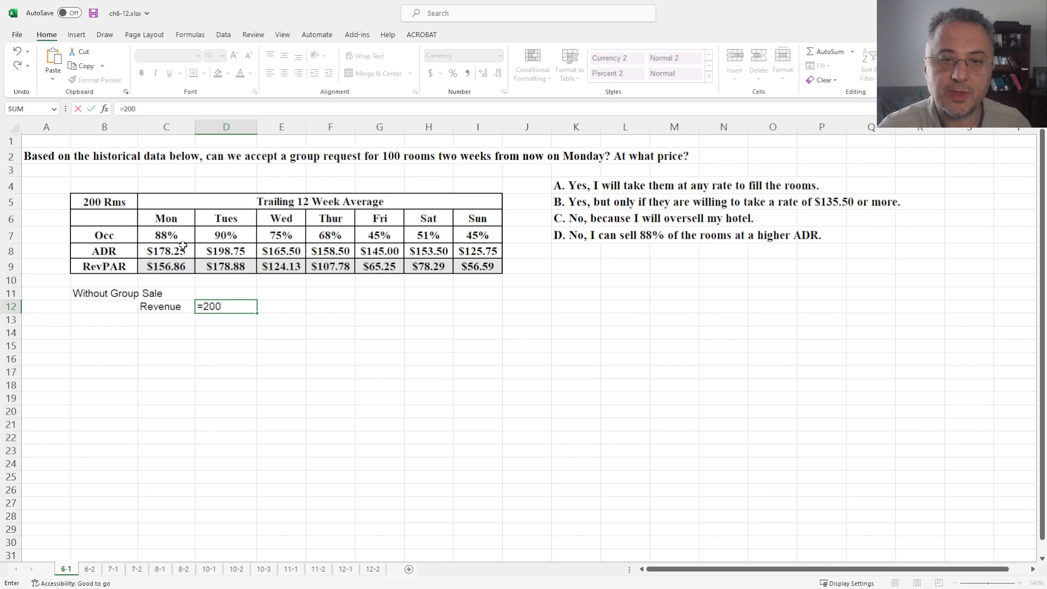
pyautogui.write('*')
pyautogui.click(171, 236)
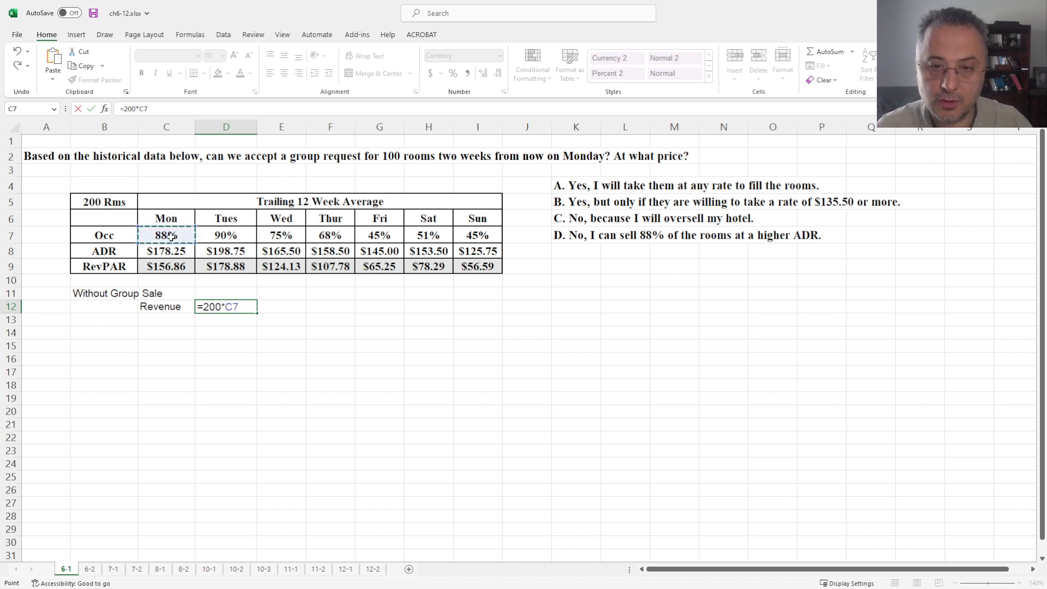
pyautogui.write('*')
pyautogui.click(172, 252)
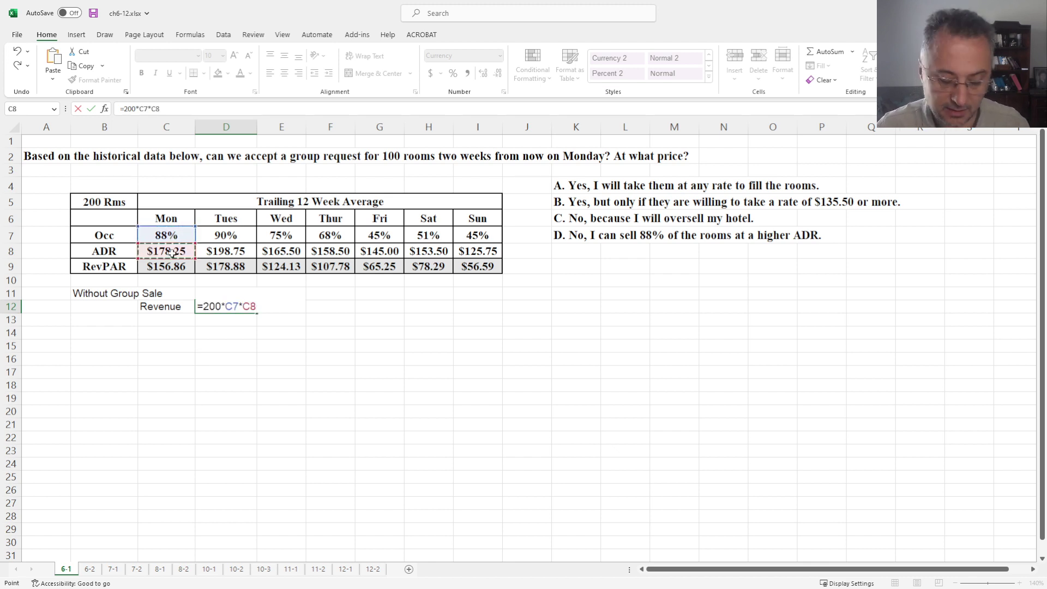
pyautogui.press('Return')
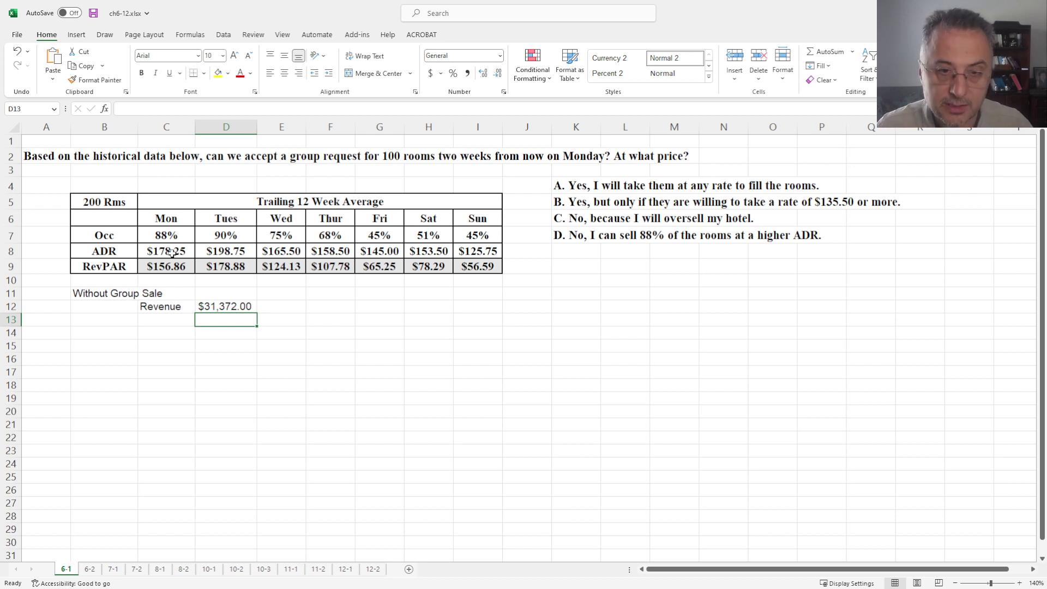
# - Reference Monday RevPAR (=C9) in D13, showing $156.86
pyautogui.write('=')
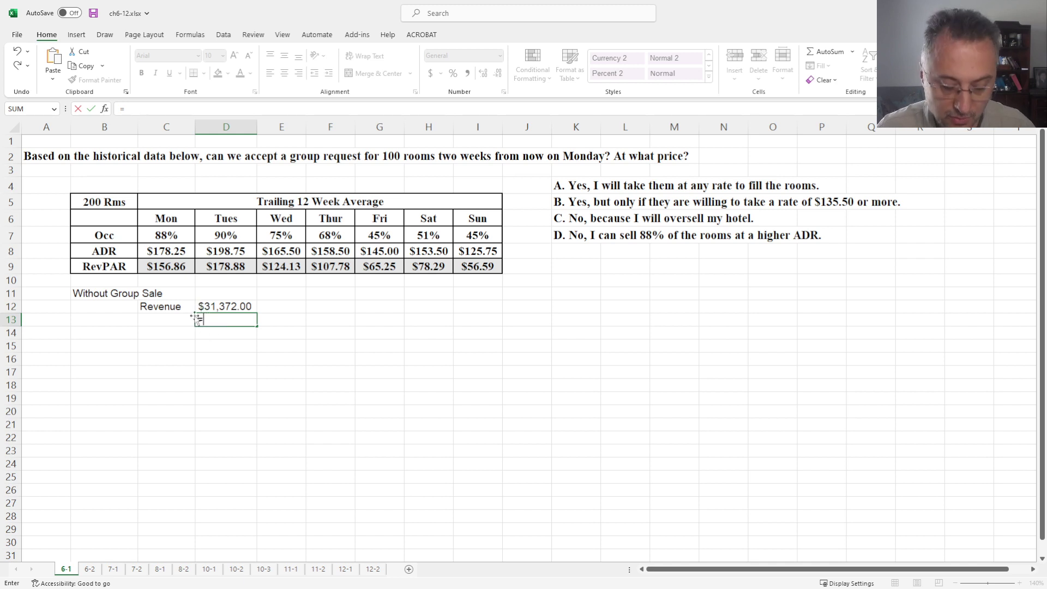
pyautogui.click(176, 266)
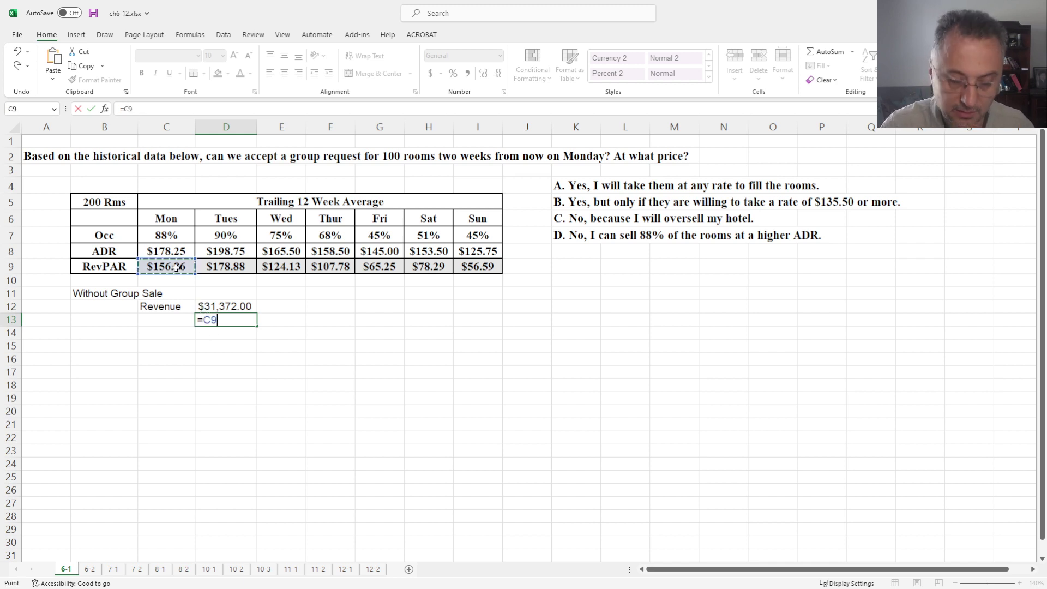
pyautogui.press('Return')
pyautogui.press('Left')
pyautogui.press('Left')
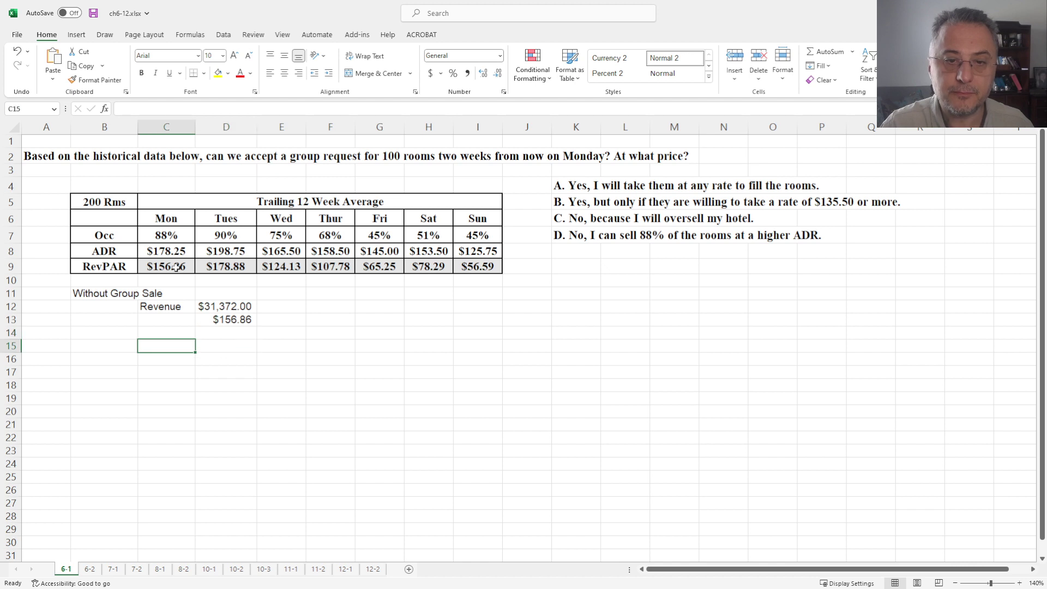
# - Enter the 'With Group Sale' heading in B15
pyautogui.press('Down')
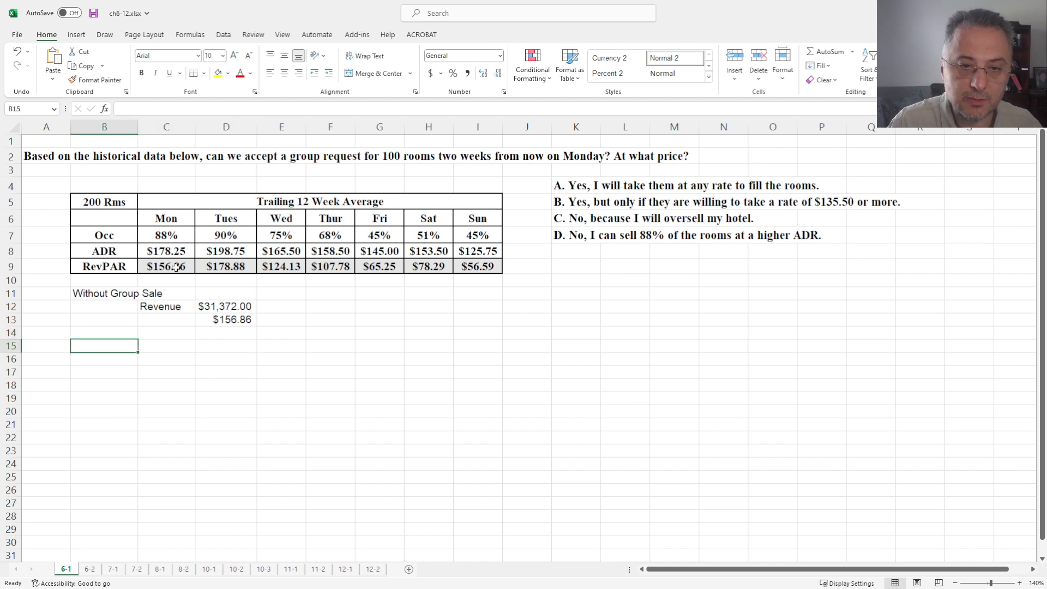
pyautogui.write('With ')
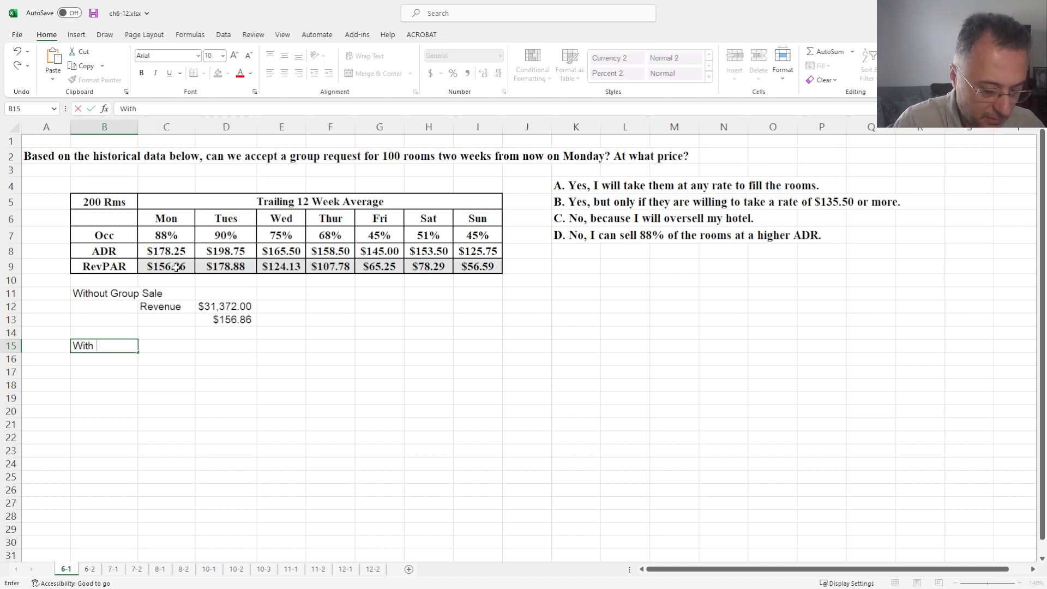
pyautogui.write('Group ')
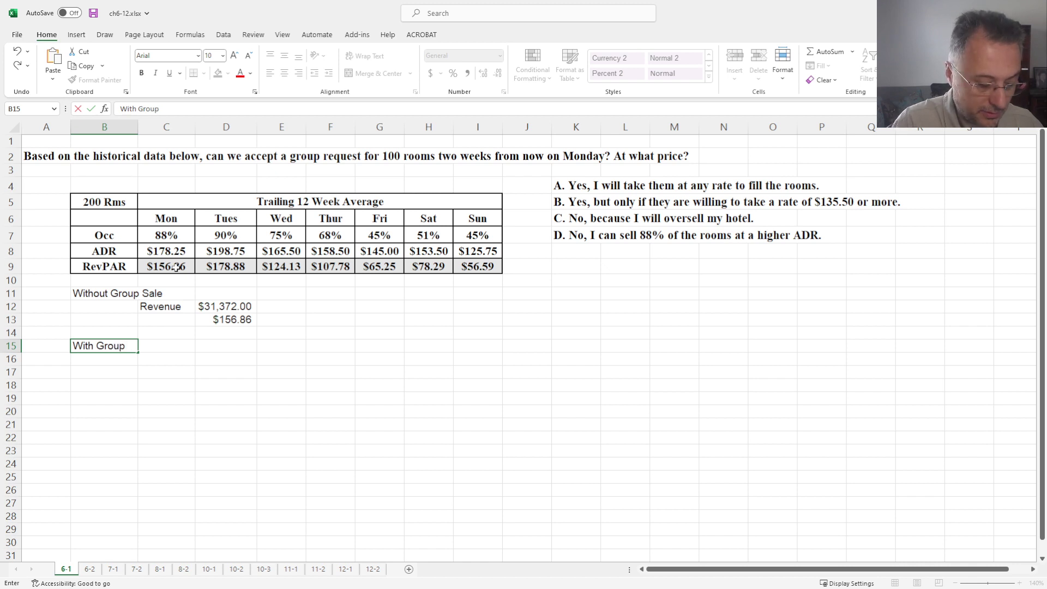
pyautogui.write('Sale')
pyautogui.press('Tab')
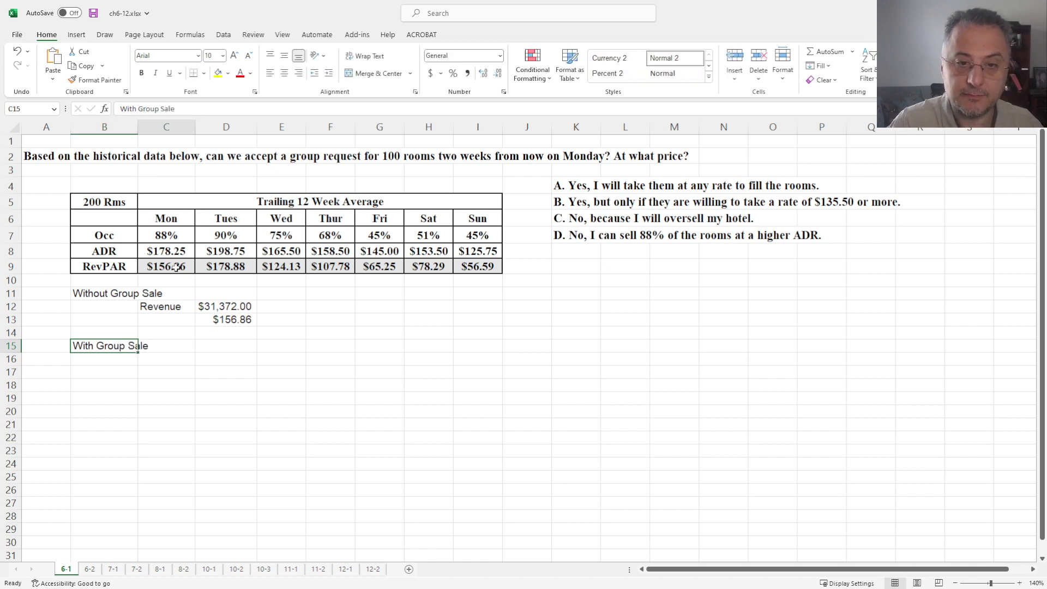
pyautogui.press('Down')
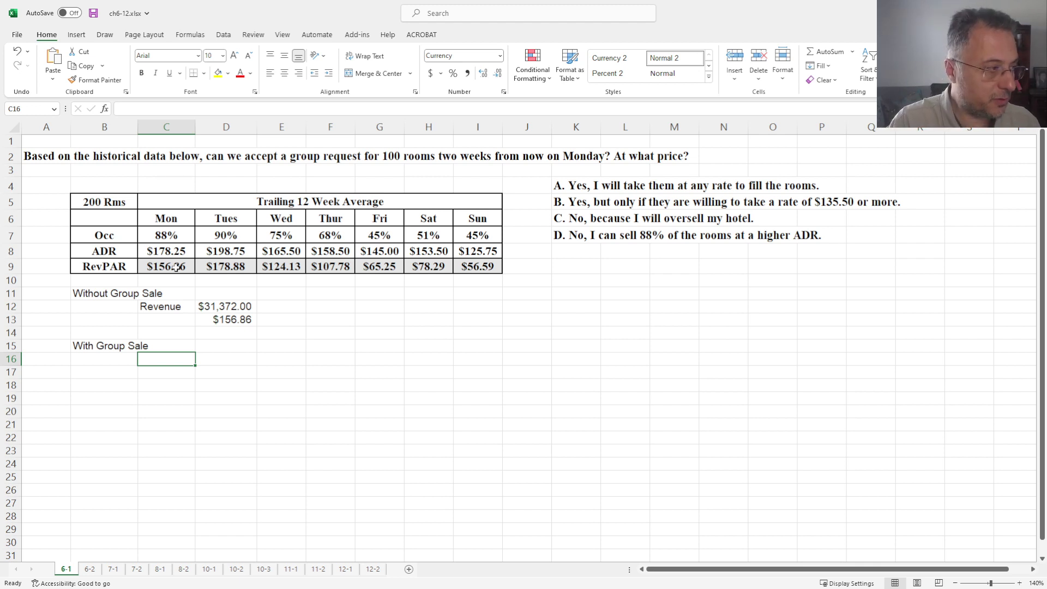
# - Type a 'Non-Group Sale Revenue' label and move it into B16
pyautogui.write('No')
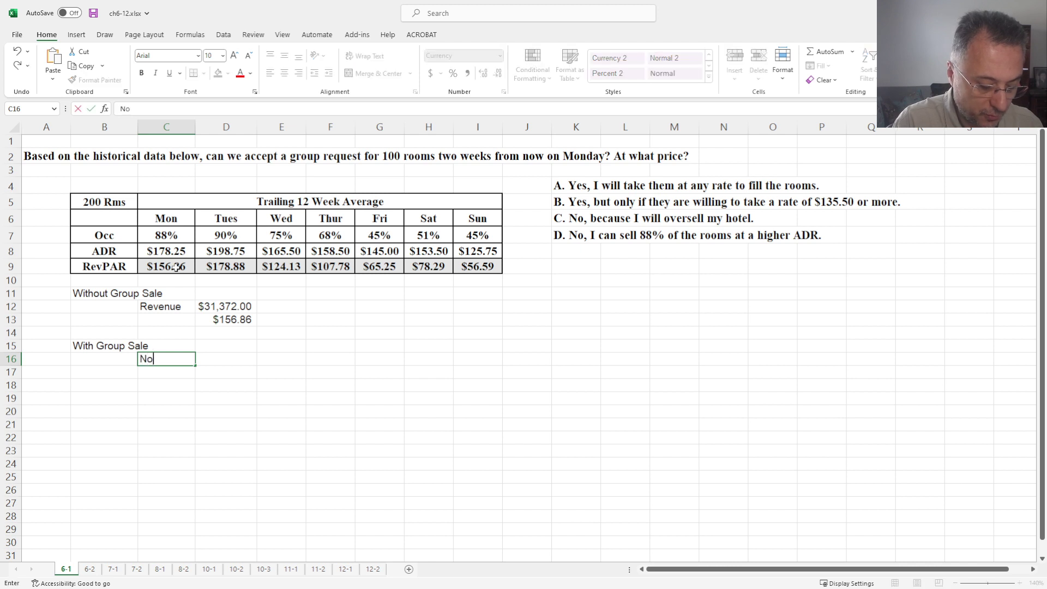
pyautogui.write('n-Grop')
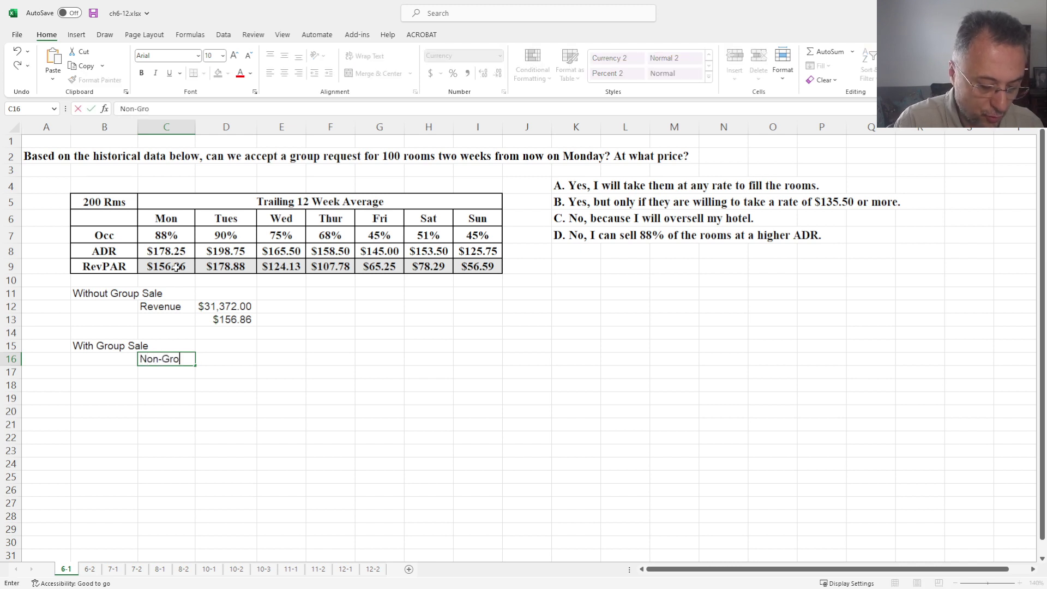
pyautogui.press('BackSpace')
pyautogui.press('BackSpace')
pyautogui.write('oup')
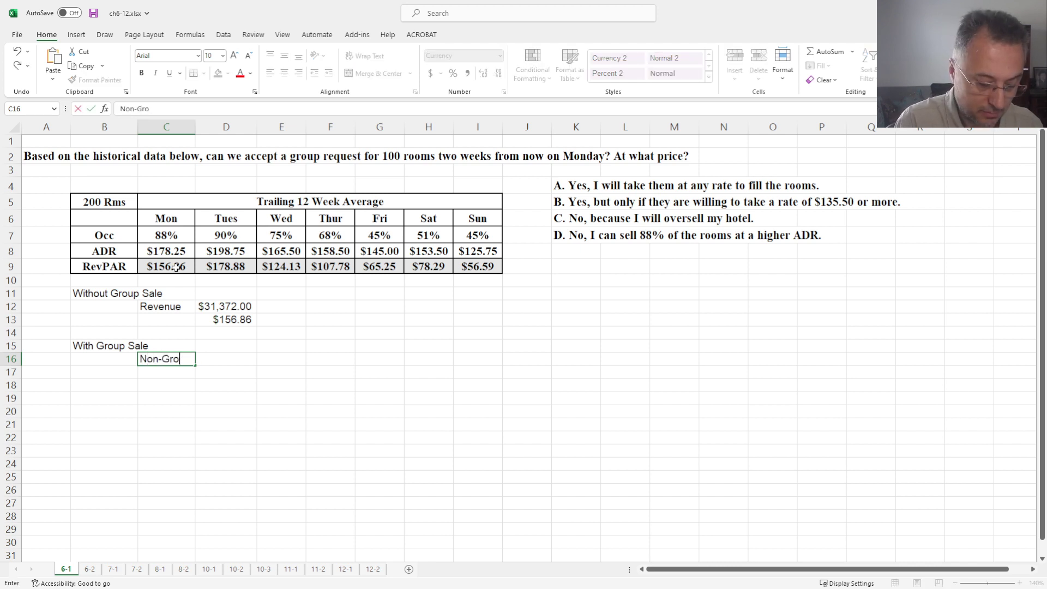
pyautogui.write(' Sale ')
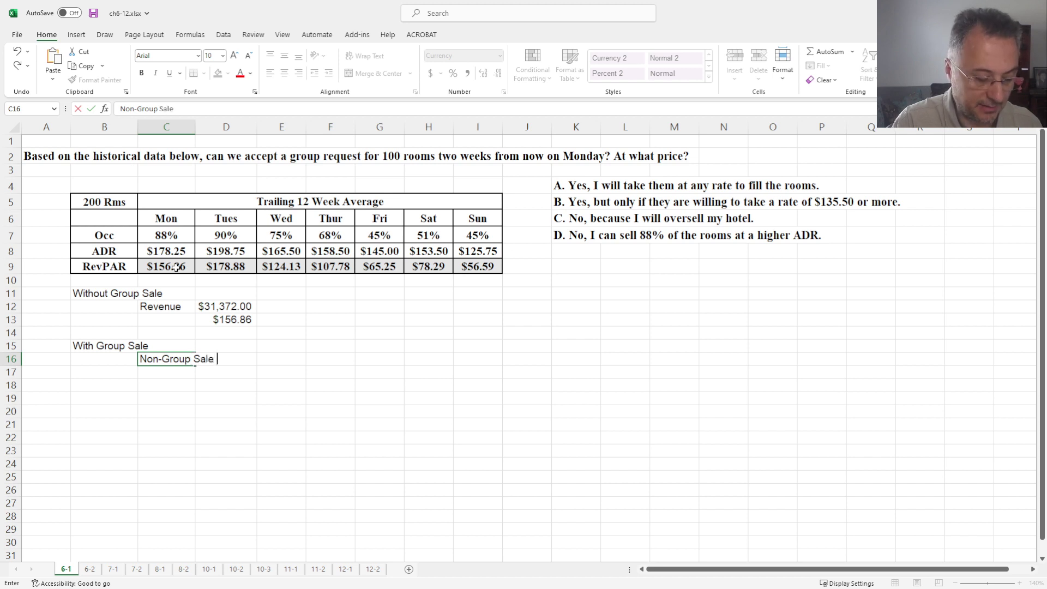
pyautogui.write('Revenue')
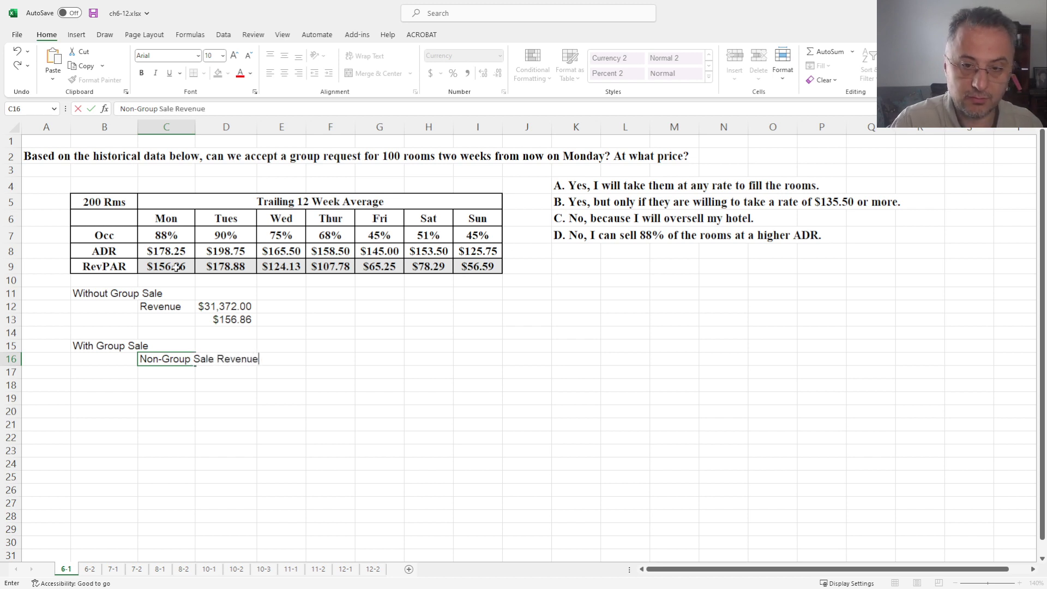
pyautogui.press('Return')
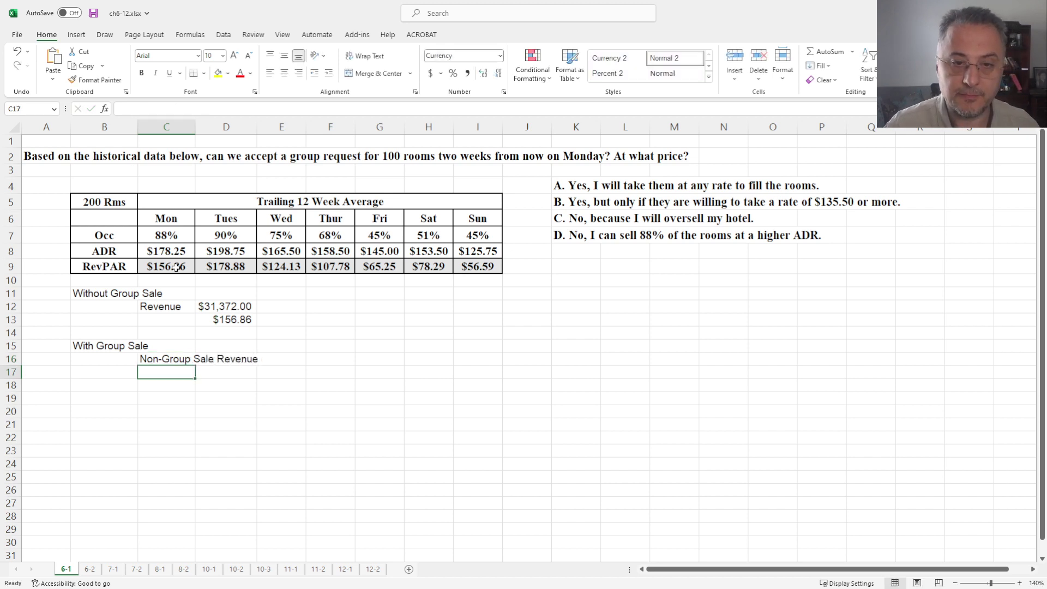
pyautogui.click(154, 359)
pyautogui.moveTo(170, 366); pyautogui.dragTo(109, 364)
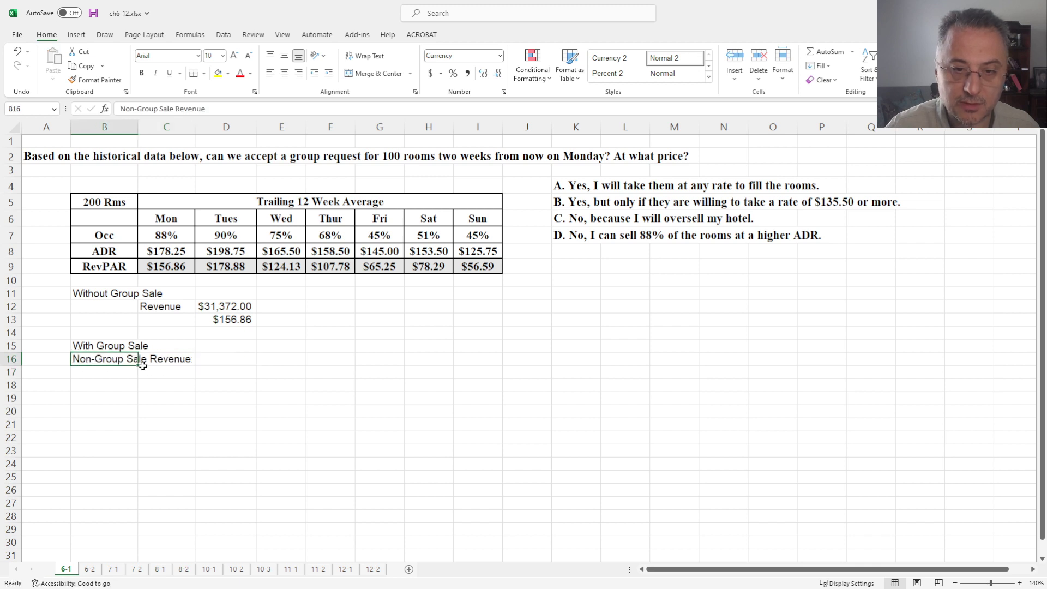
pyautogui.click(217, 364)
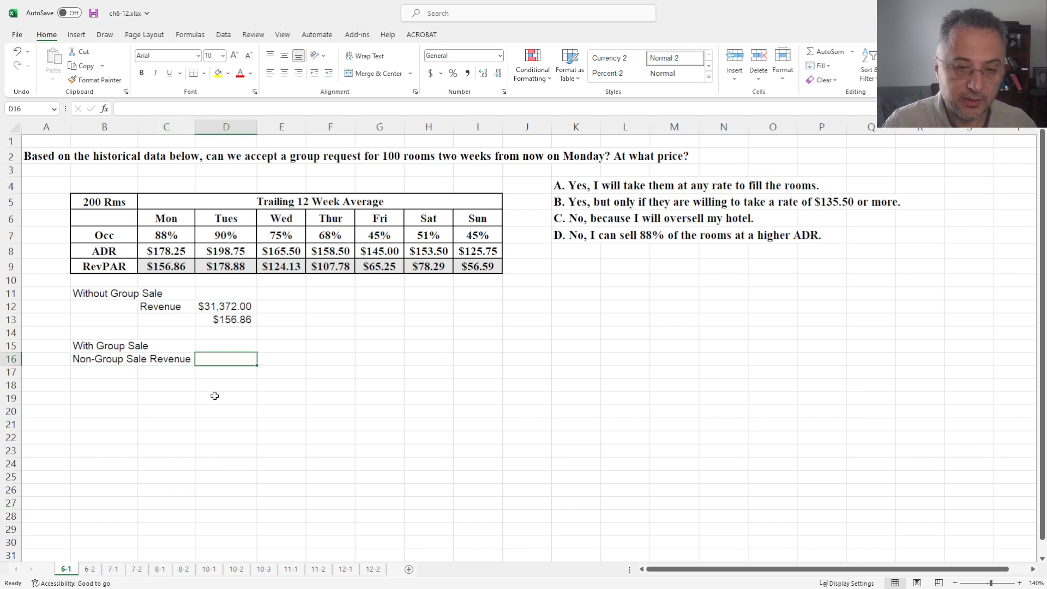
# - Enter =100*C8 in D16 for non-group revenue of $17,825.00
pyautogui.write('=')
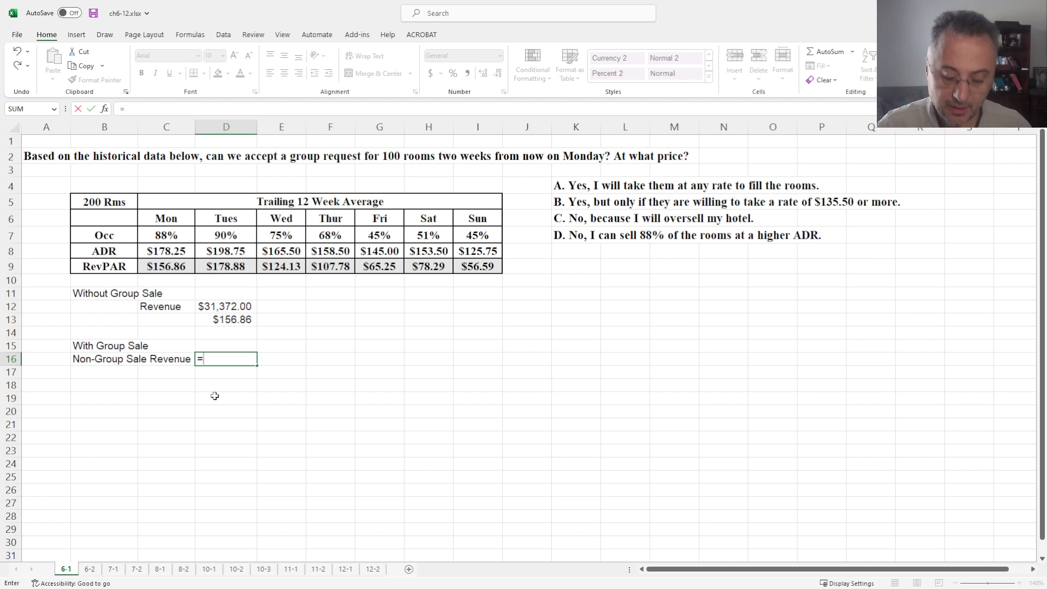
pyautogui.write('100')
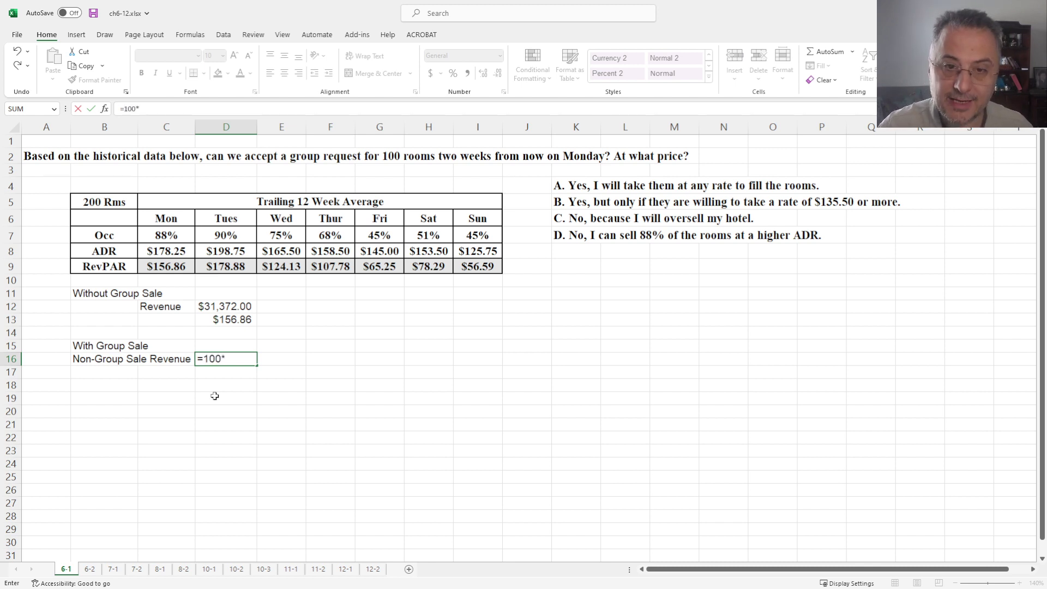
pyautogui.write('*')
pyautogui.click(175, 254)
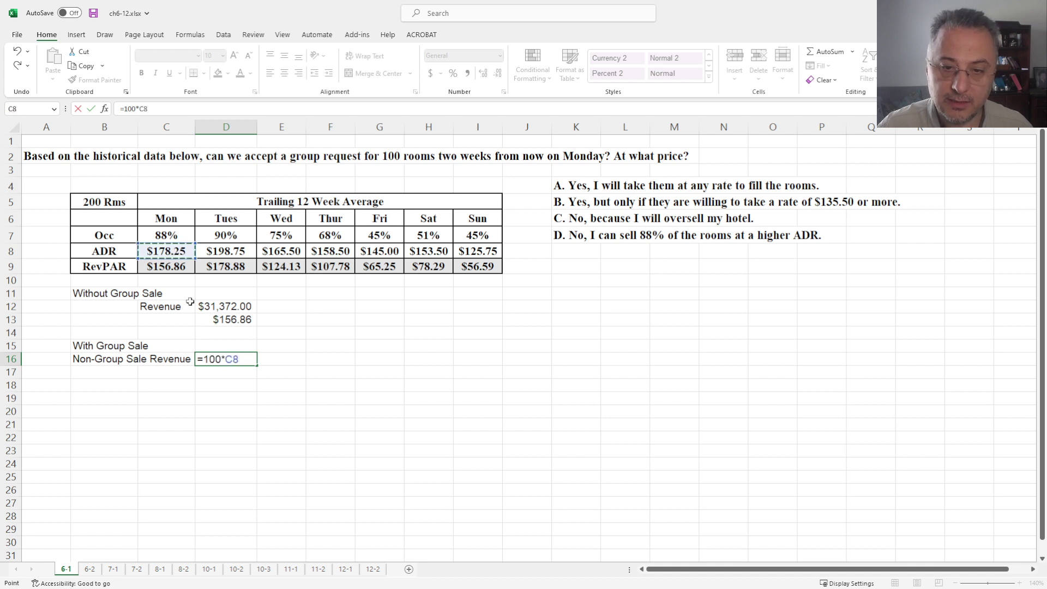
pyautogui.press('Return')
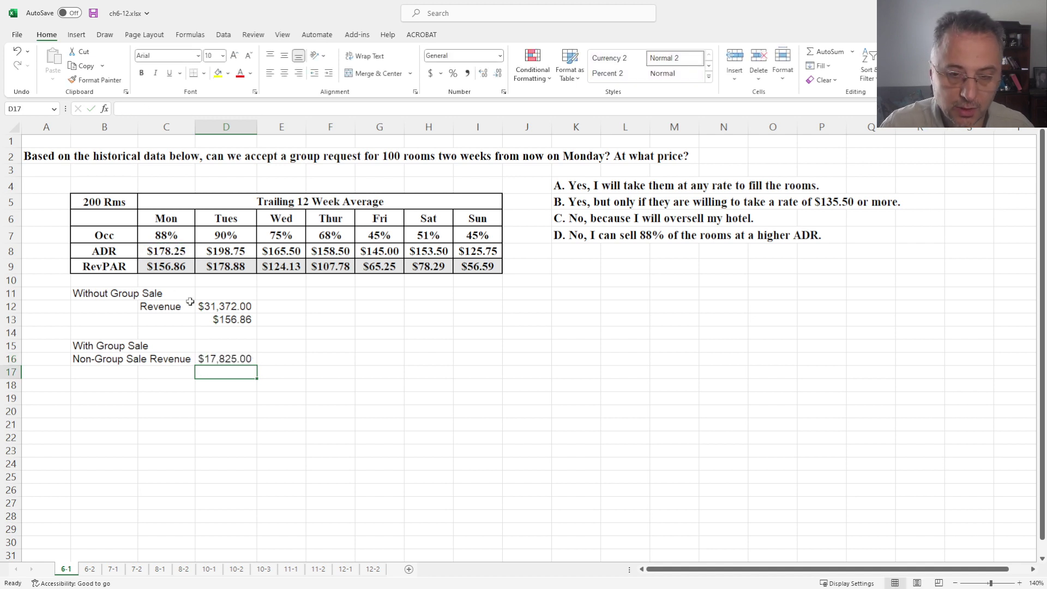
pyautogui.click(230, 360)
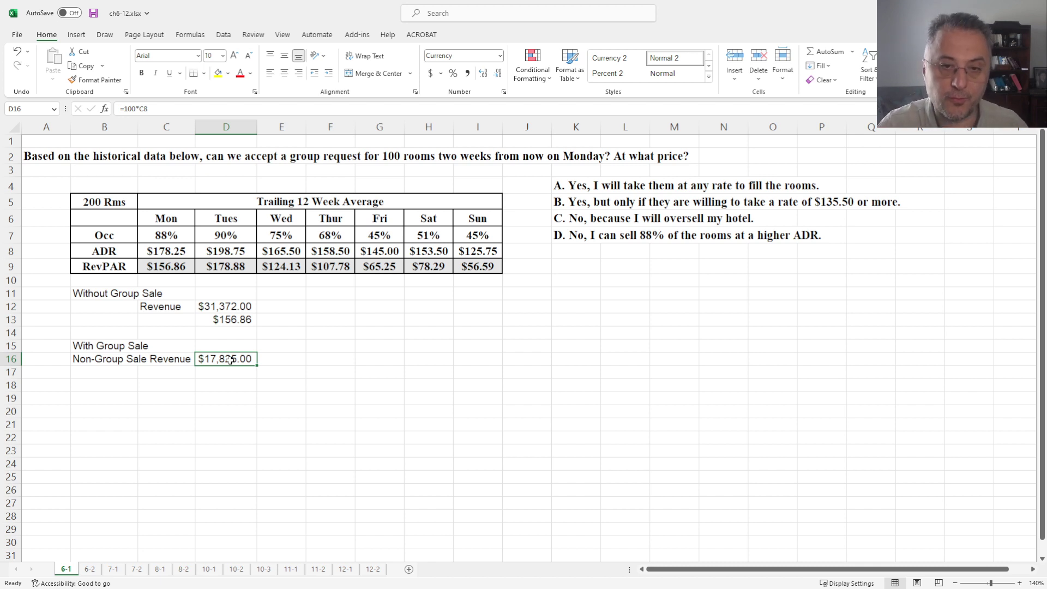
pyautogui.press('Return')
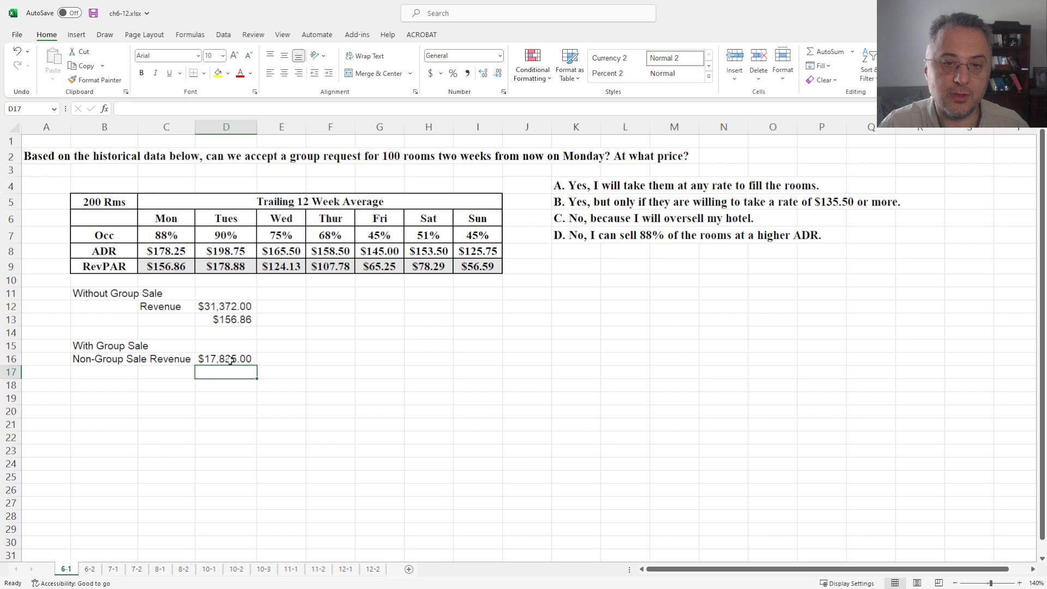
pyautogui.press('Left')
pyautogui.press('Left')
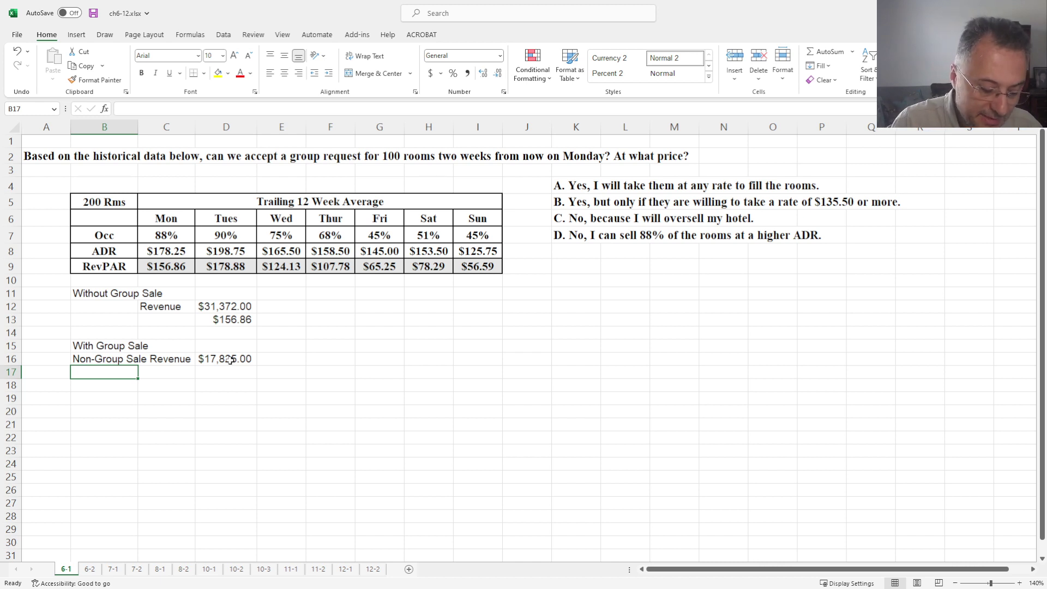
# - Type the 'Min Group Revenue' label in row 17; start, then cancel, a D17 formula
pyautogui.write('Min')
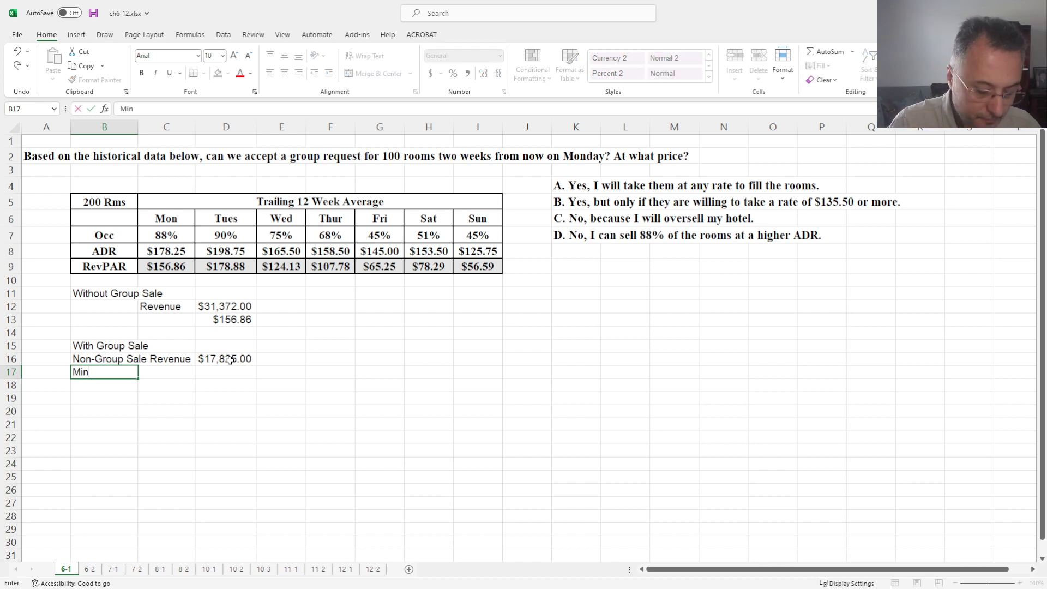
pyautogui.write(' Group')
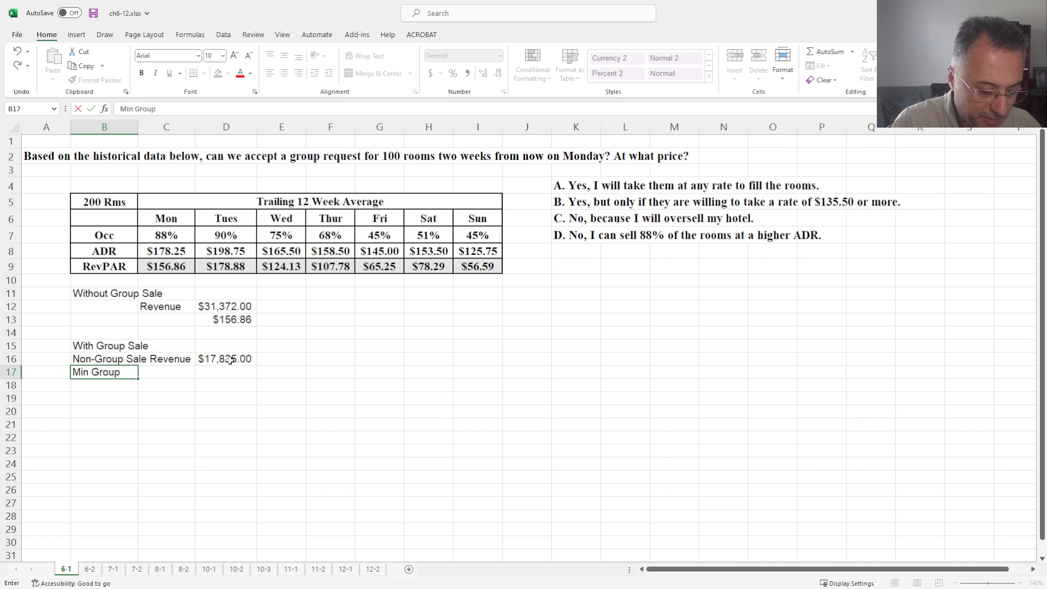
pyautogui.write(' Revenue')
pyautogui.press('Tab')
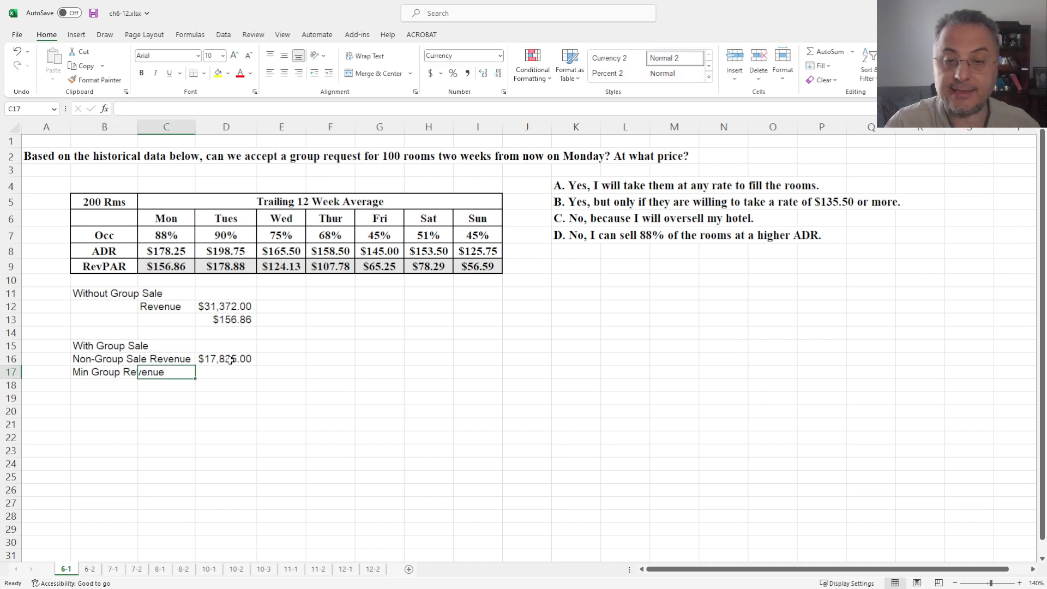
pyautogui.press('Tab')
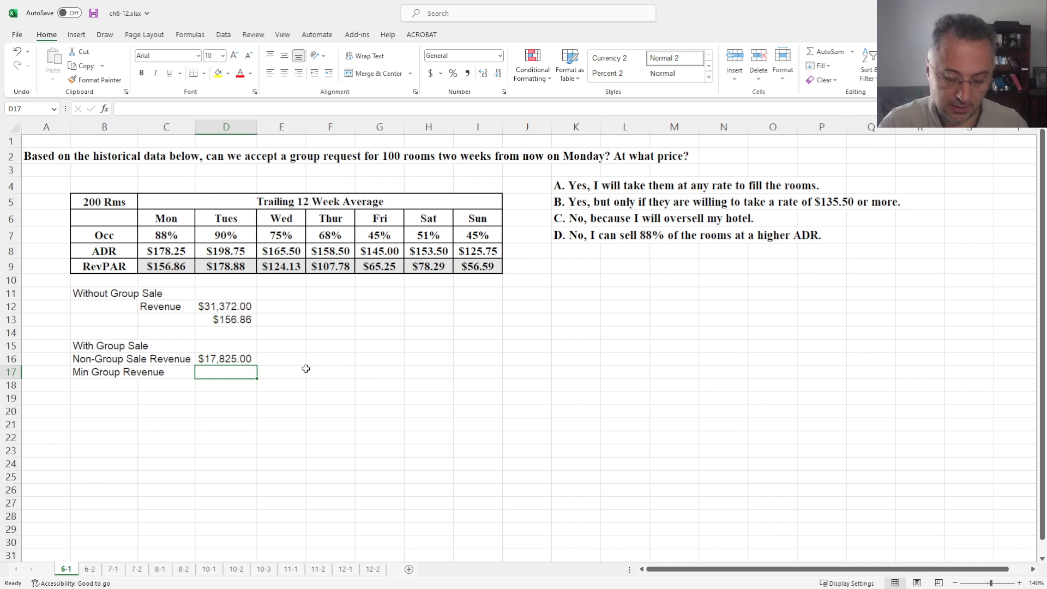
pyautogui.write('=')
pyautogui.click(224, 305)
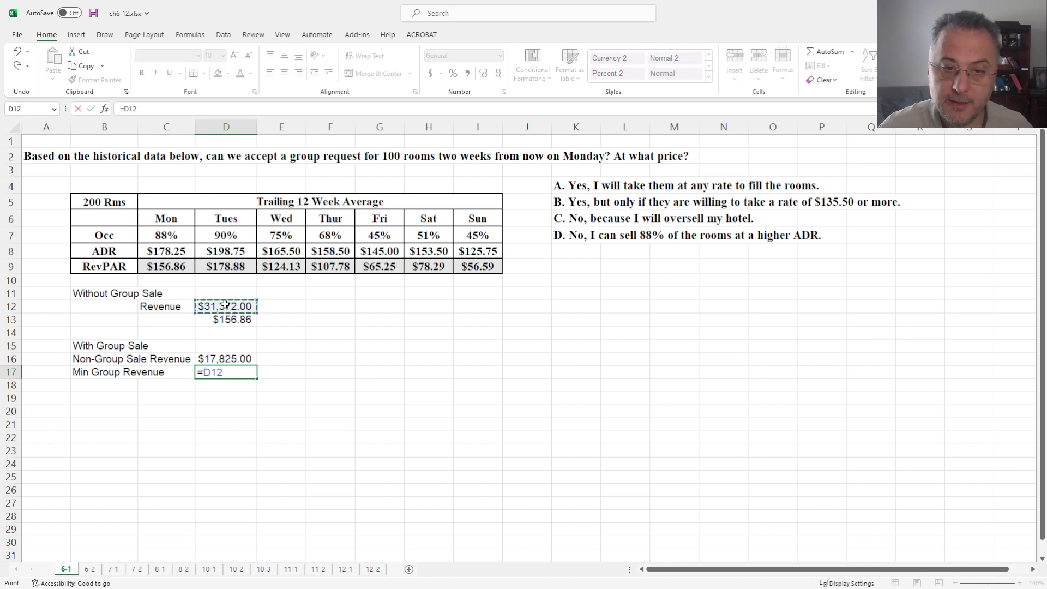
pyautogui.write('-')
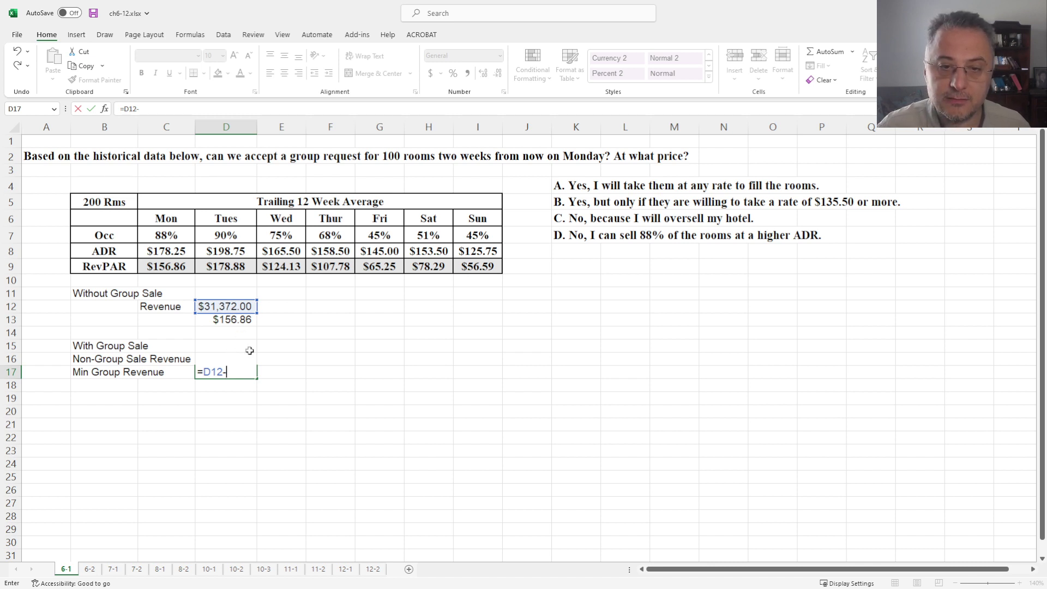
pyautogui.click(230, 372)
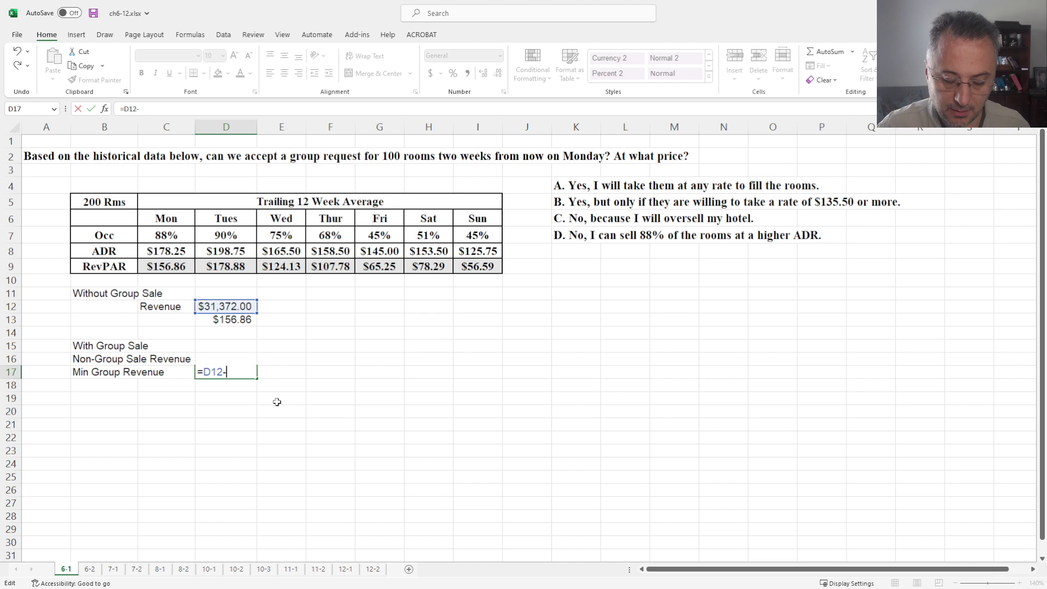
pyautogui.press('Escape')
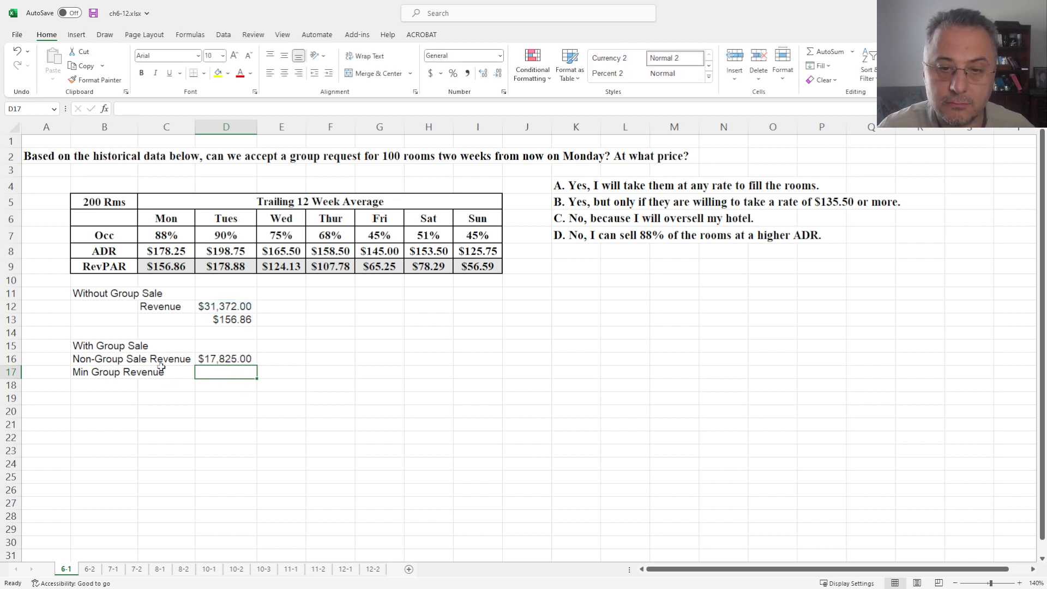
# - Move the label to row 18 and enter =D12-D16 in D18, giving $13,547.00
pyautogui.moveTo(107, 375); pyautogui.dragTo(220, 381)
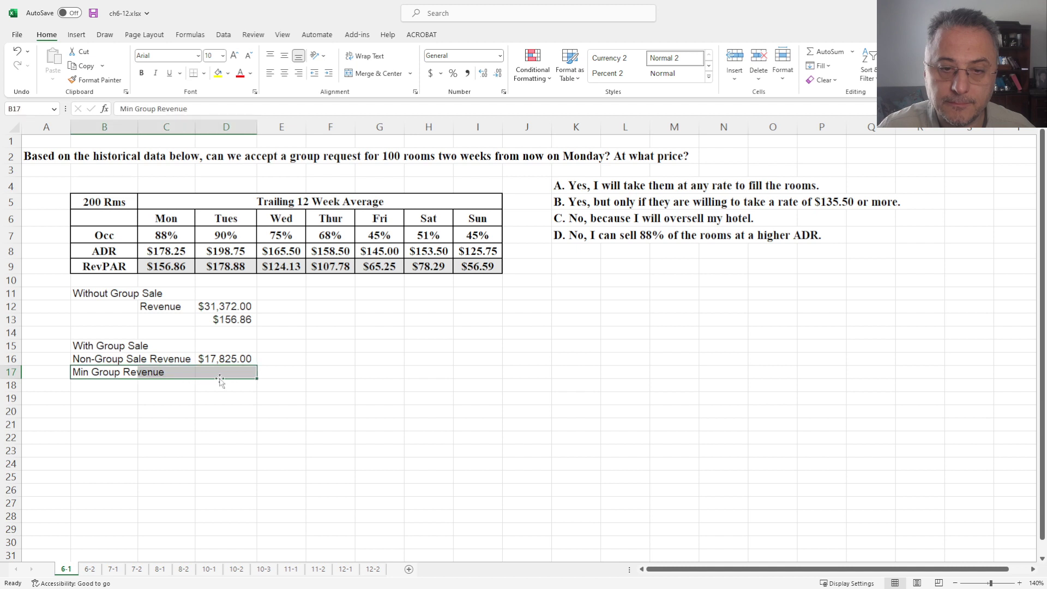
pyautogui.moveTo(157, 379); pyautogui.dragTo(186, 383)
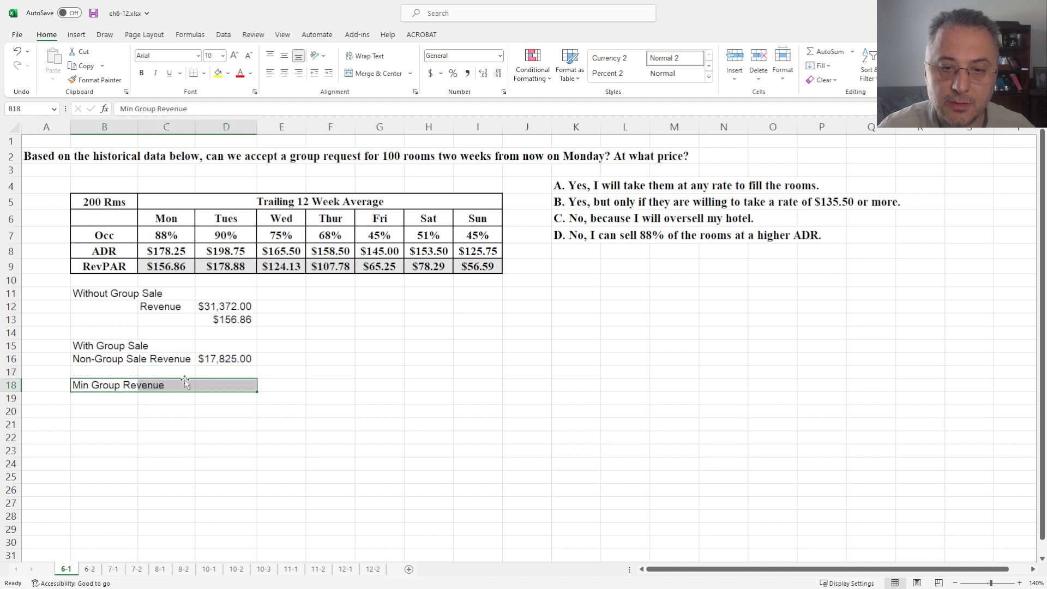
pyautogui.click(227, 389)
pyautogui.write('=')
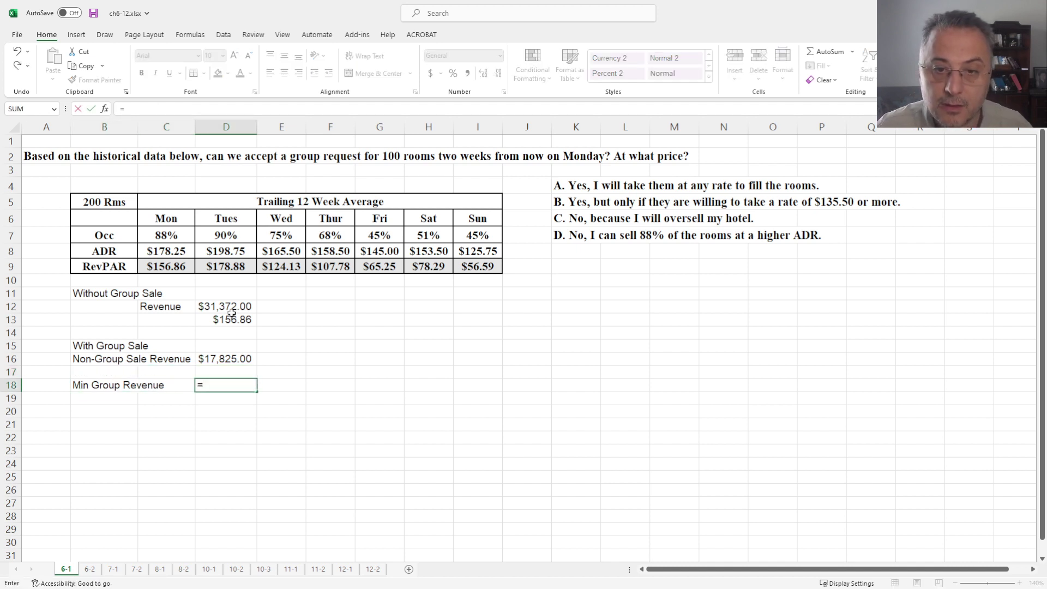
pyautogui.click(229, 307)
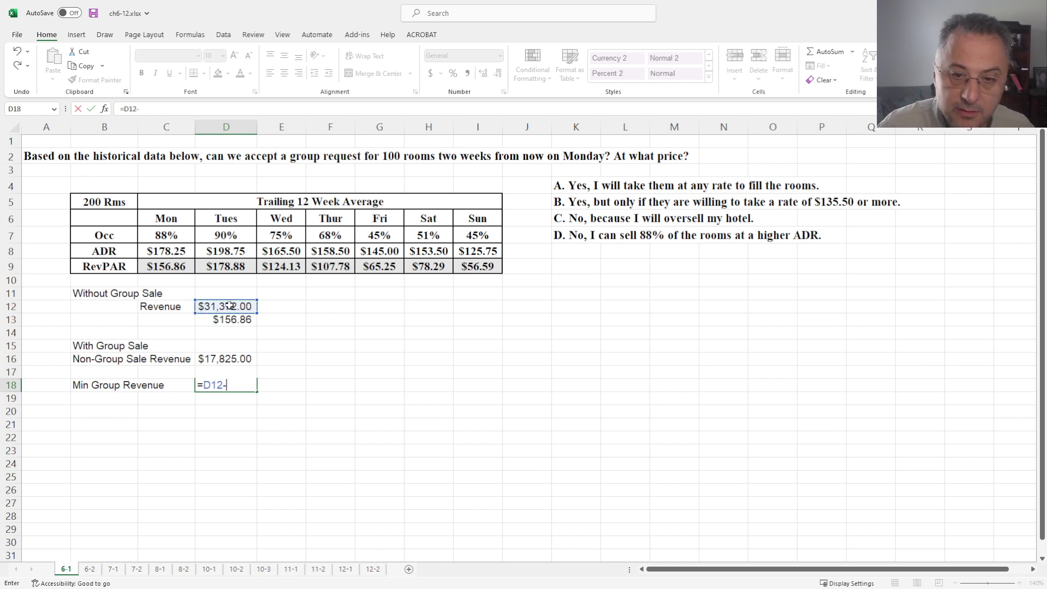
pyautogui.write('-')
pyautogui.click(230, 359)
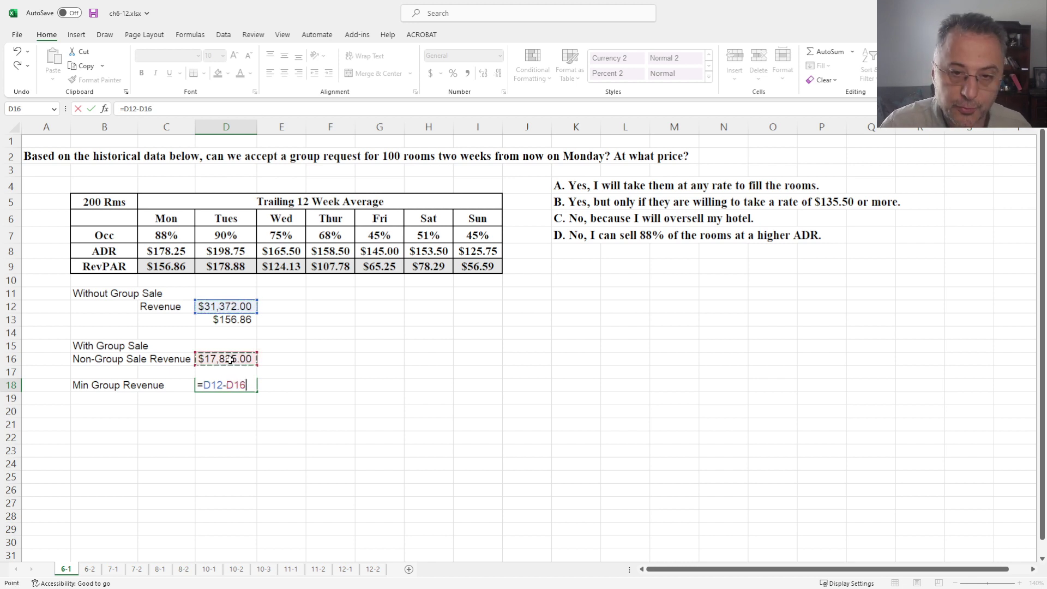
pyautogui.press('Return')
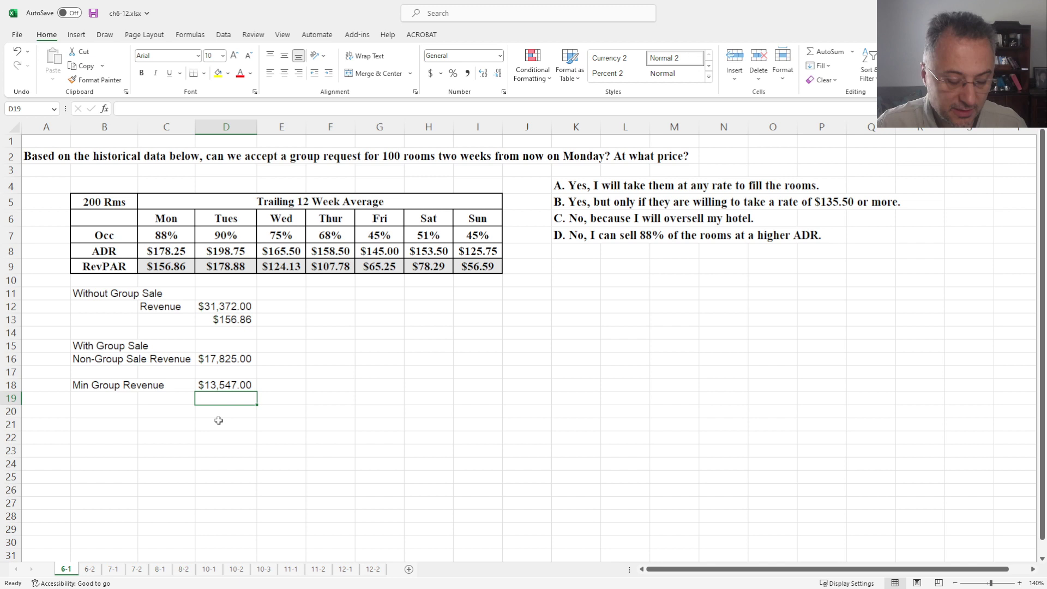
# - Label B19 'Minimum Room Rate' and enter =D18/100 beside it, giving $135.47
pyautogui.click(128, 400)
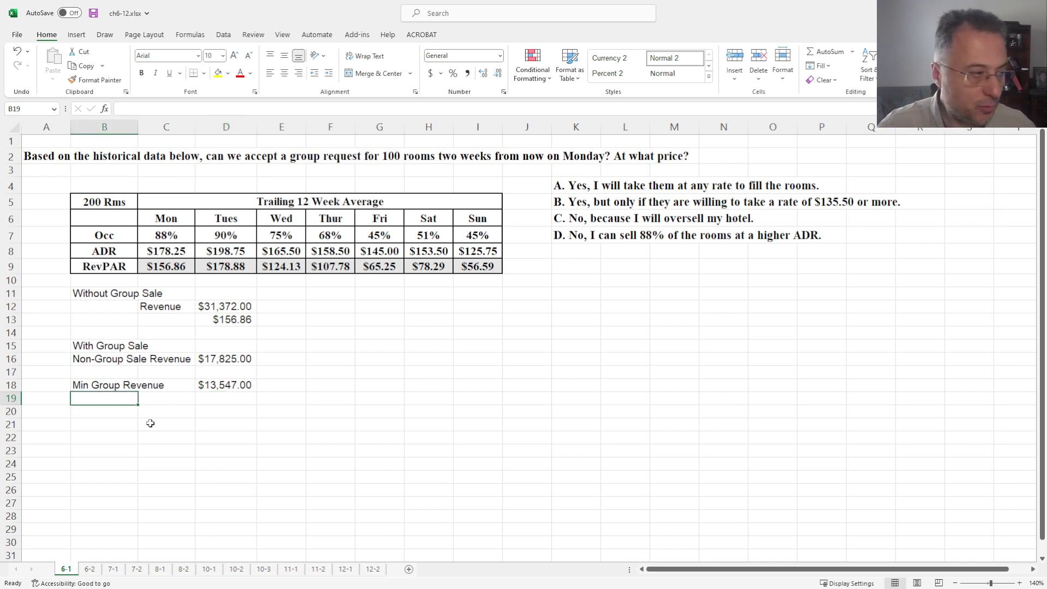
pyautogui.write('Min')
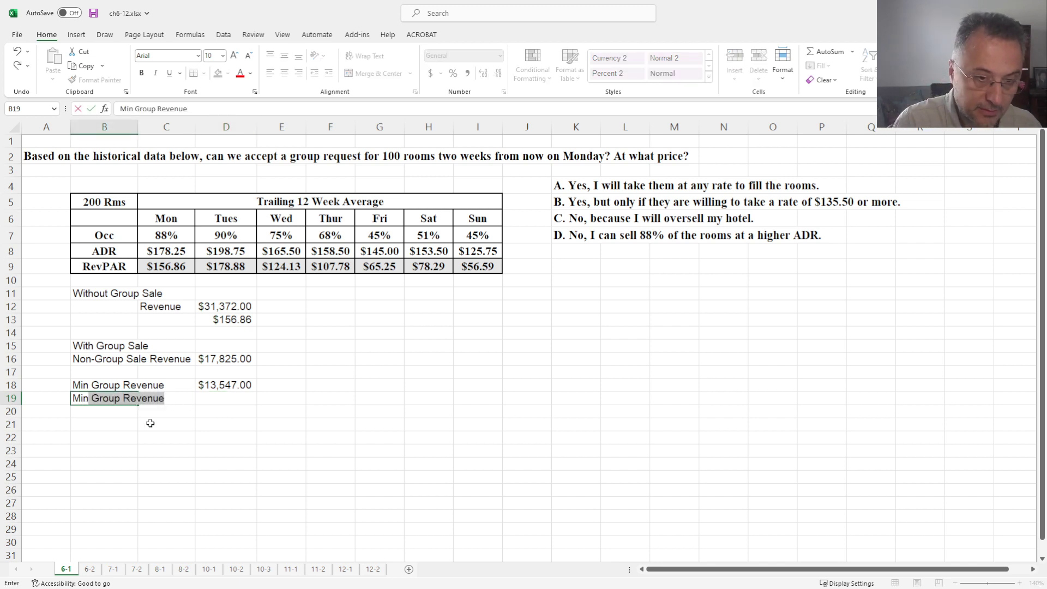
pyautogui.write('imum')
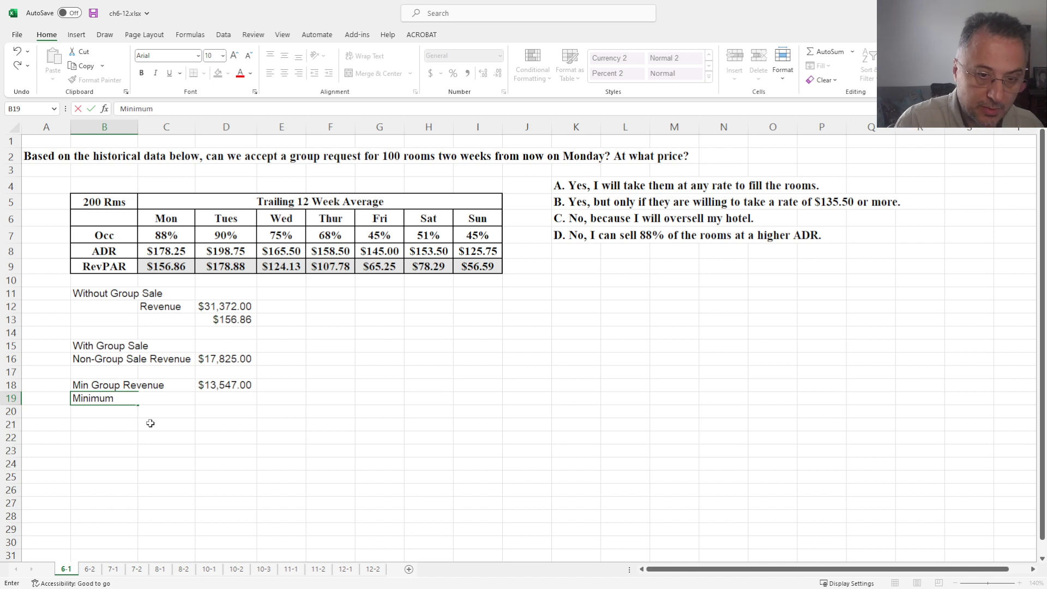
pyautogui.write(' Room Rate')
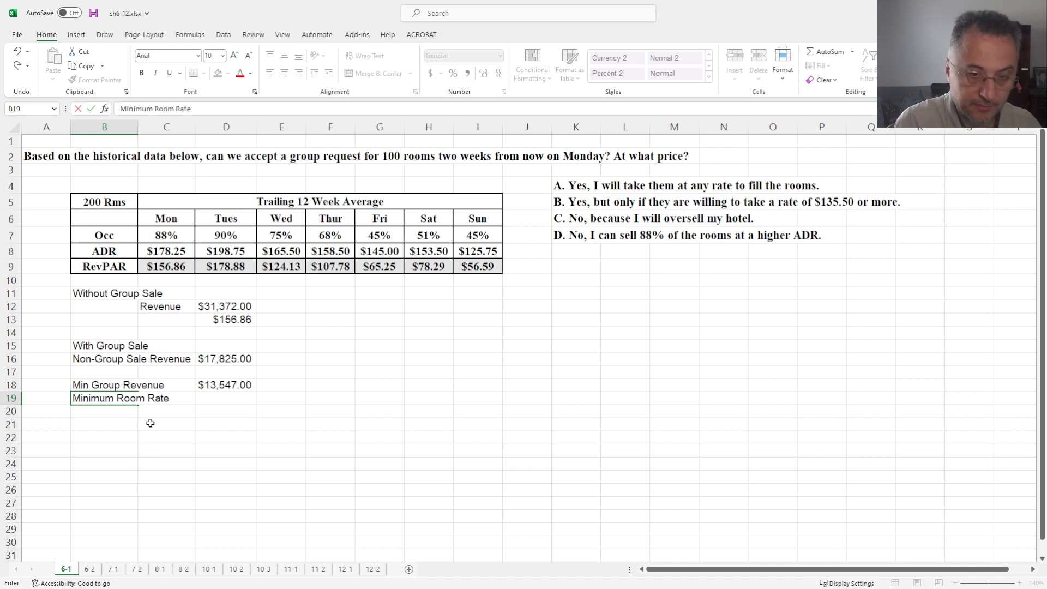
pyautogui.press('Tab')
pyautogui.press('Tab')
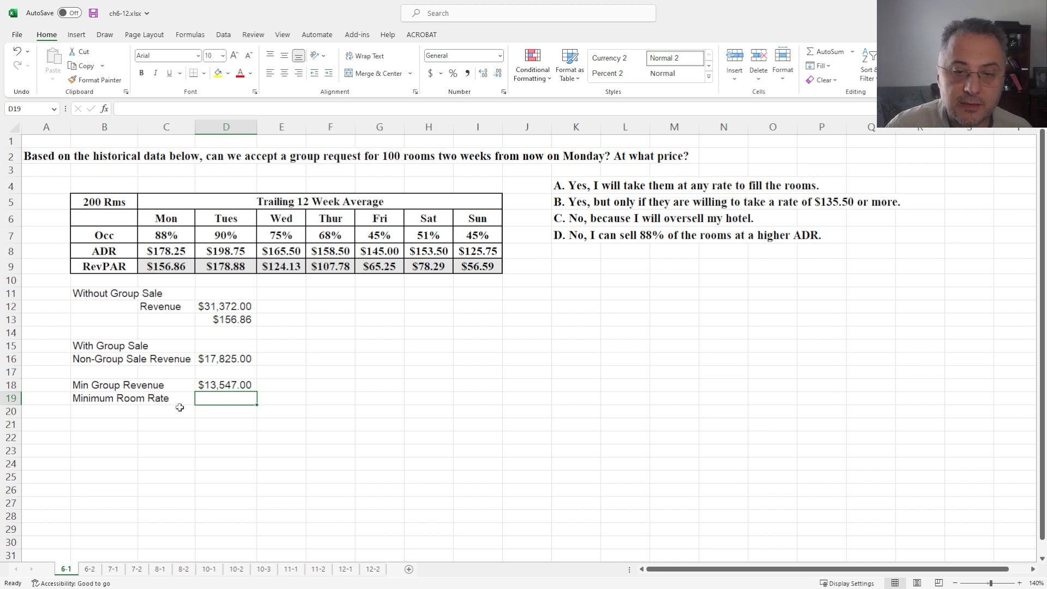
pyautogui.write('=')
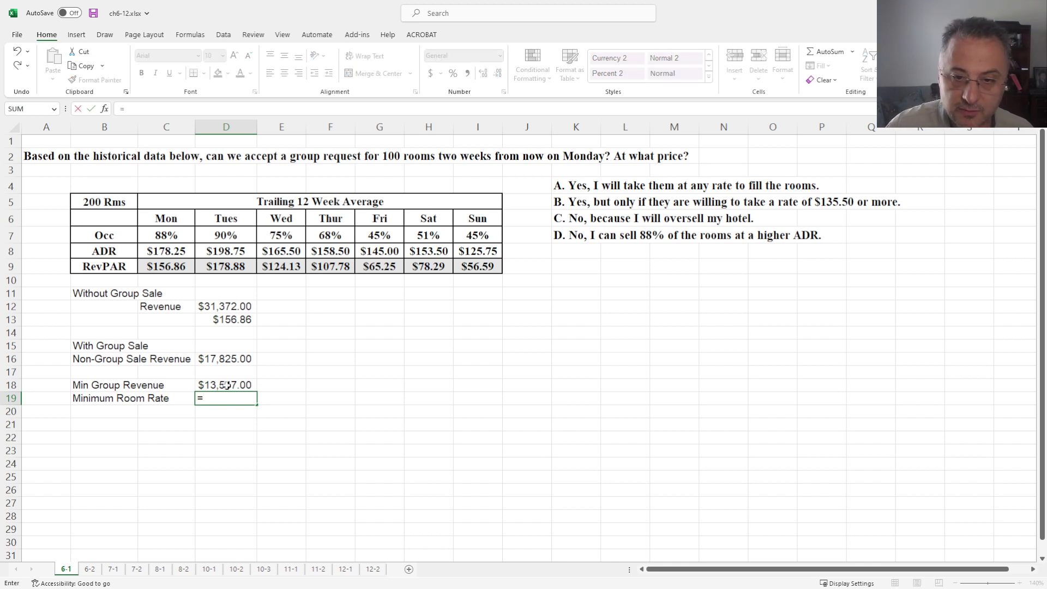
pyautogui.click(226, 385)
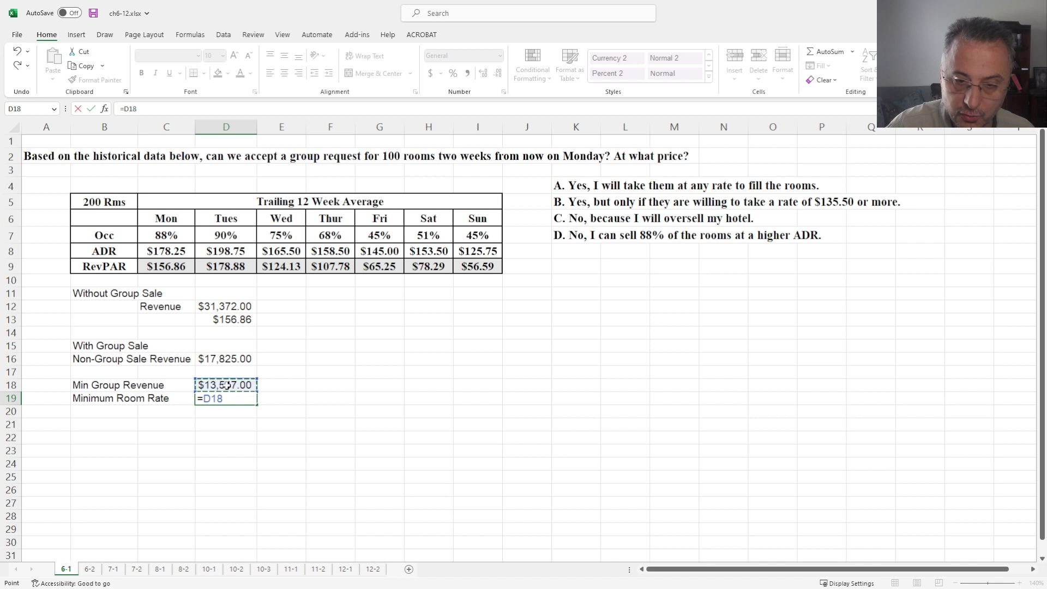
pyautogui.write('/100')
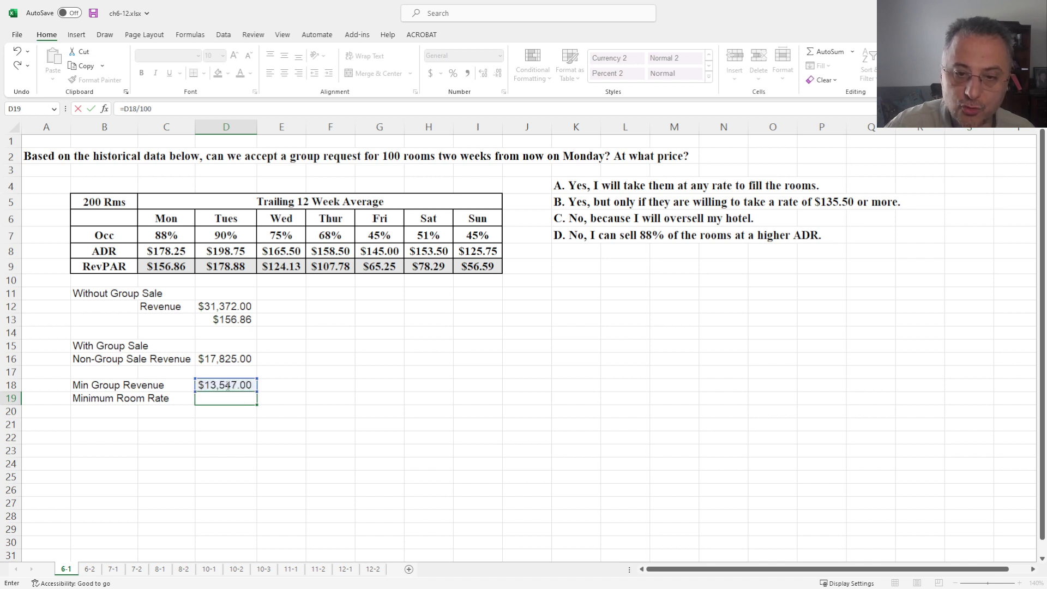
pyautogui.press('Return')
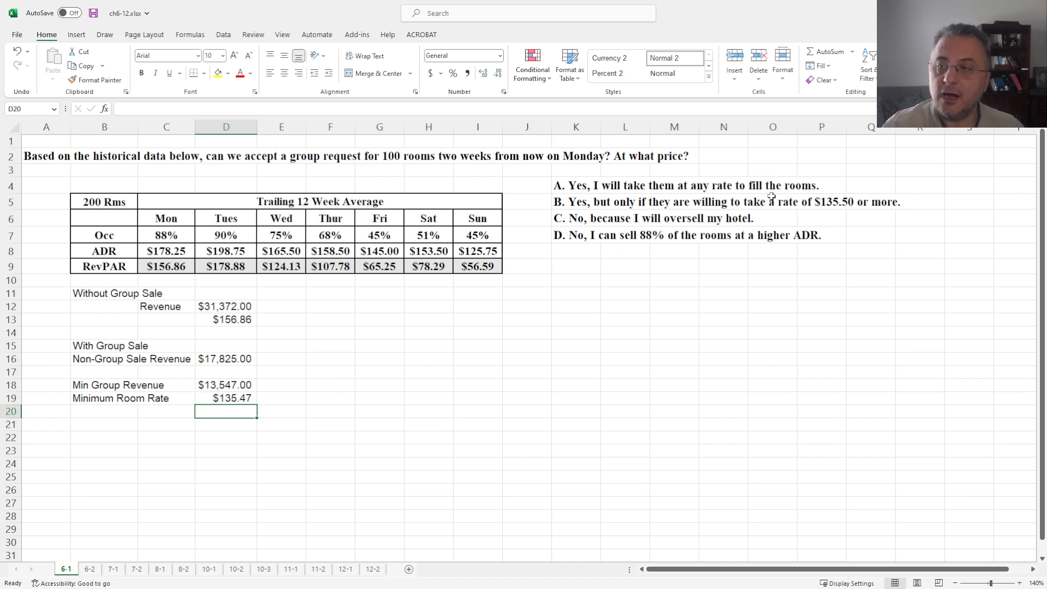
pyautogui.click(553, 201)
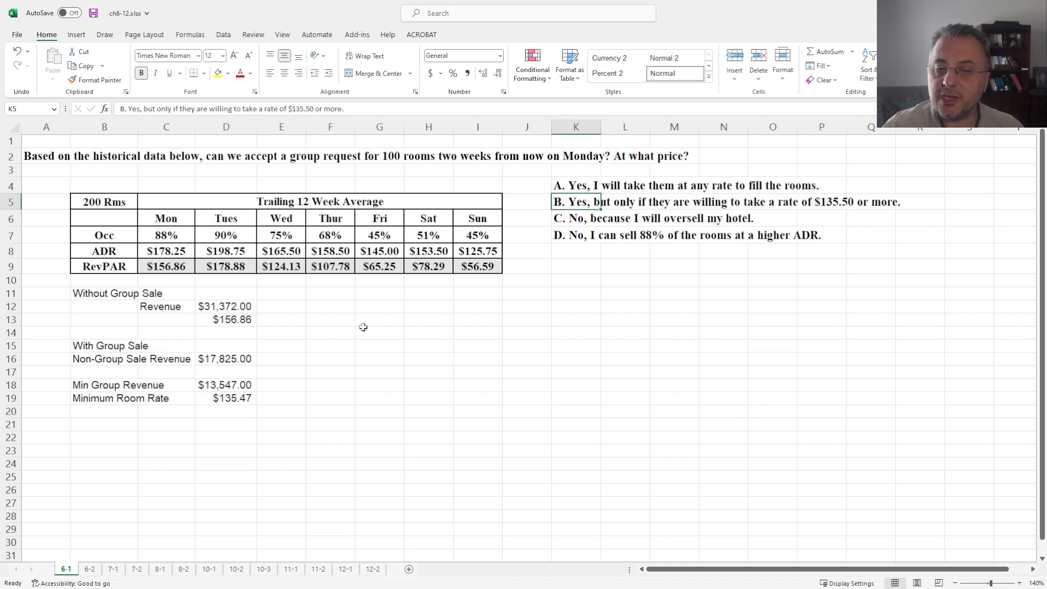
pyautogui.click(238, 400)
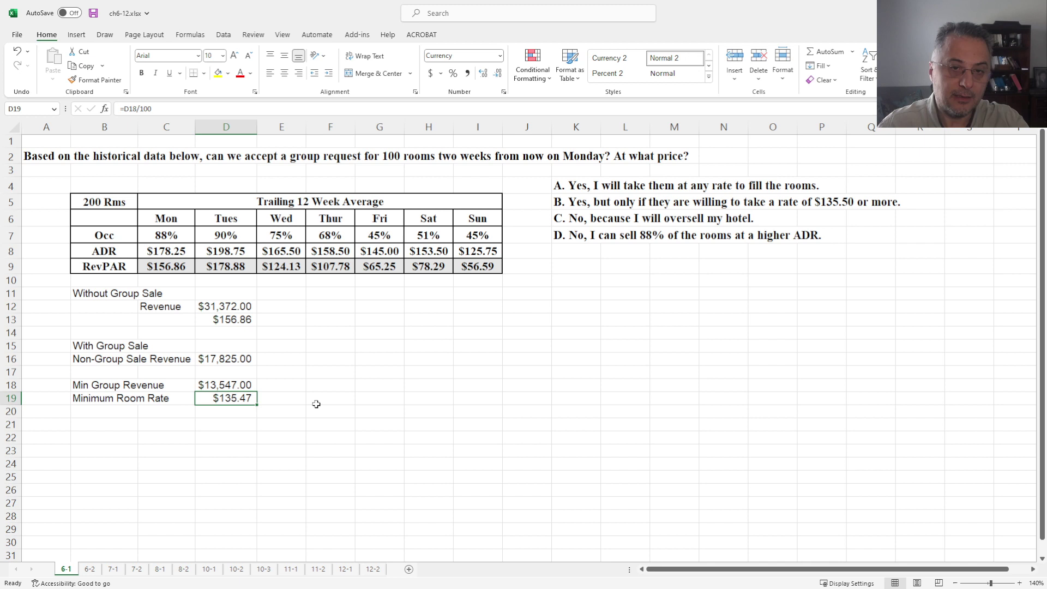
# - Enter =C7*200 in F12 for 176 Monday occupied rooms
pyautogui.click(329, 305)
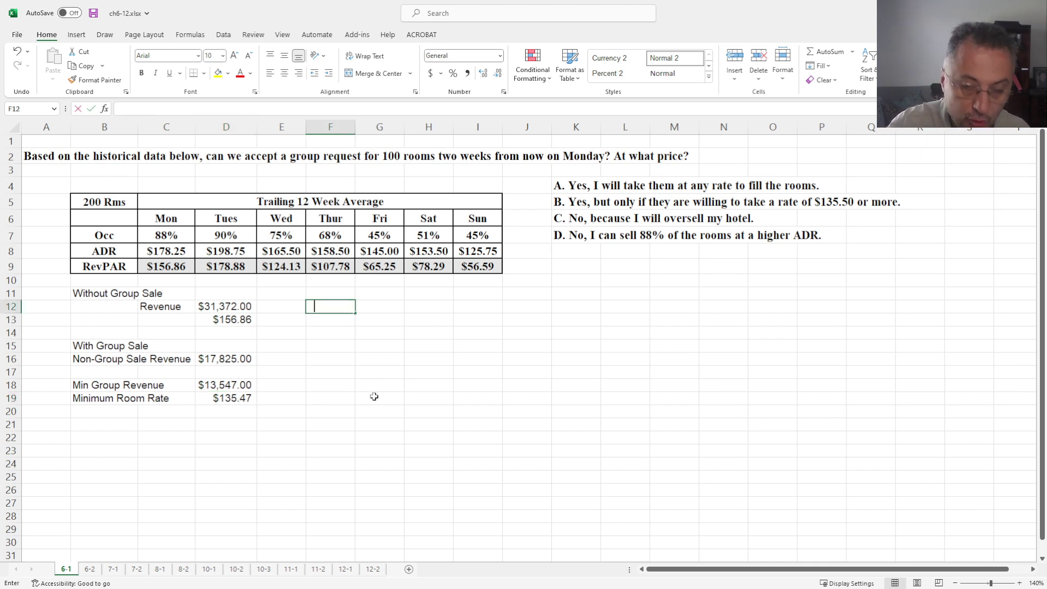
pyautogui.write('=')
pyautogui.click(166, 236)
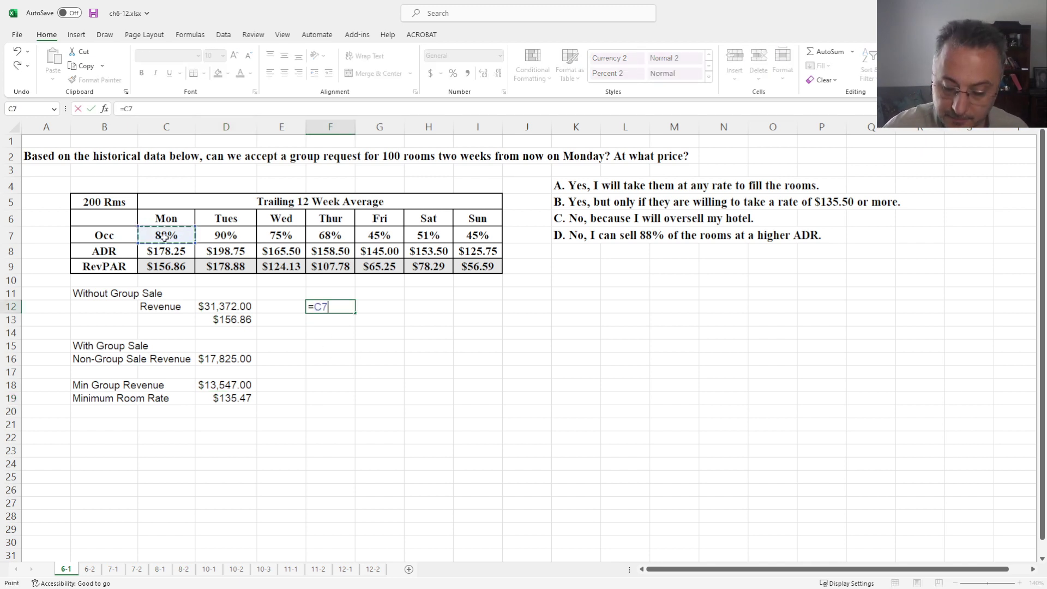
pyautogui.write('*200')
pyautogui.press('Return')
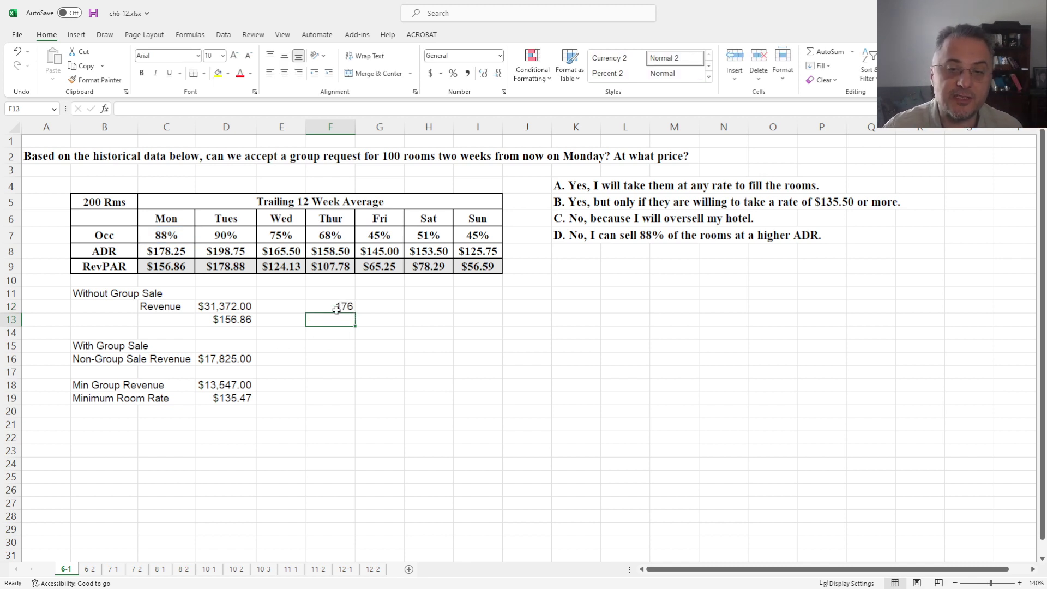
# - Enter 200 rooms in F16, then review the results against answer option B
pyautogui.click(329, 358)
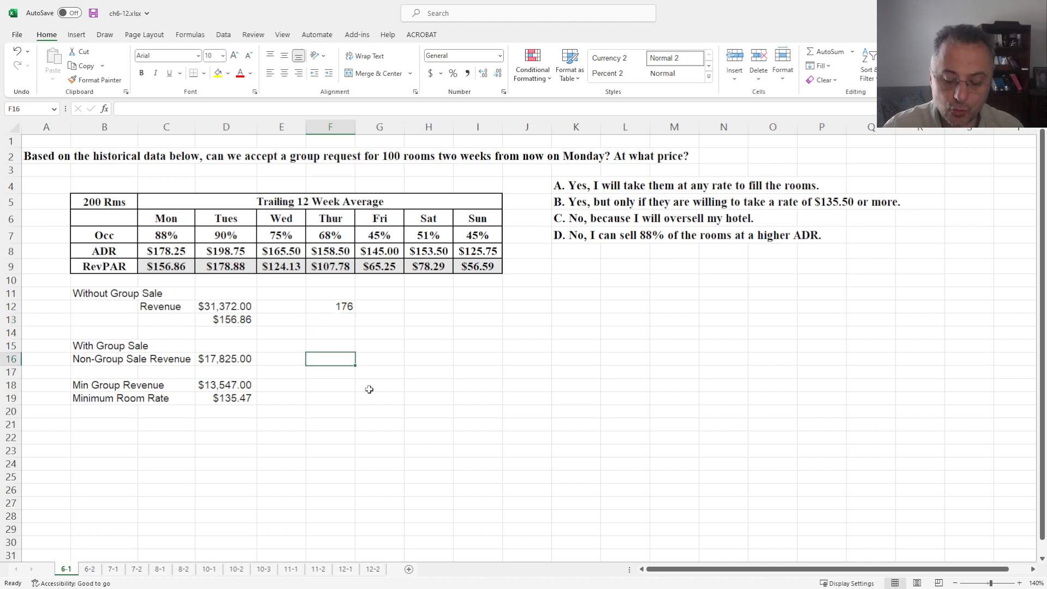
pyautogui.write('200')
pyautogui.press('Return')
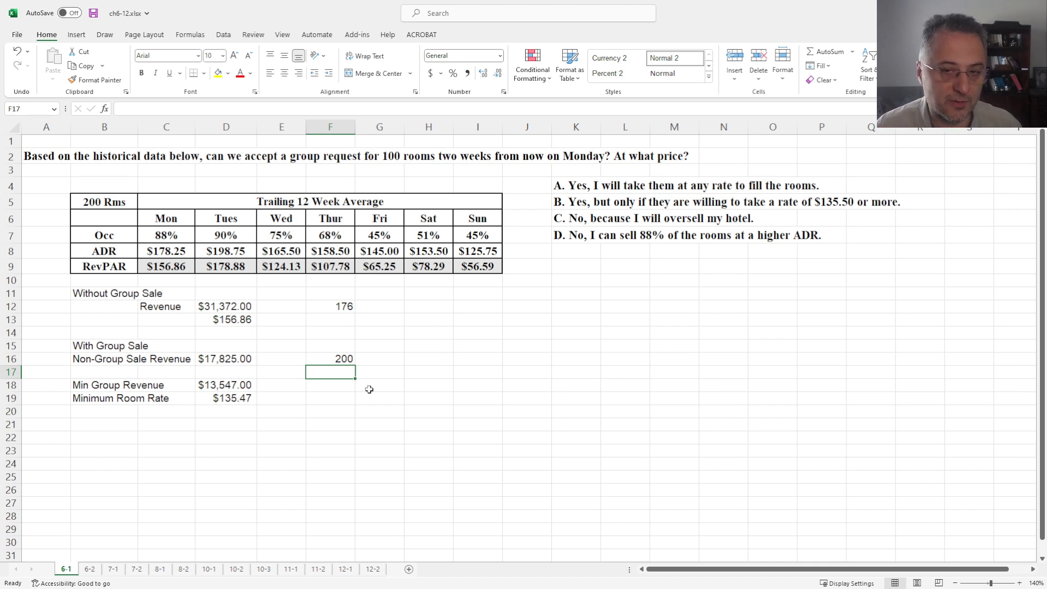
pyautogui.click(340, 361)
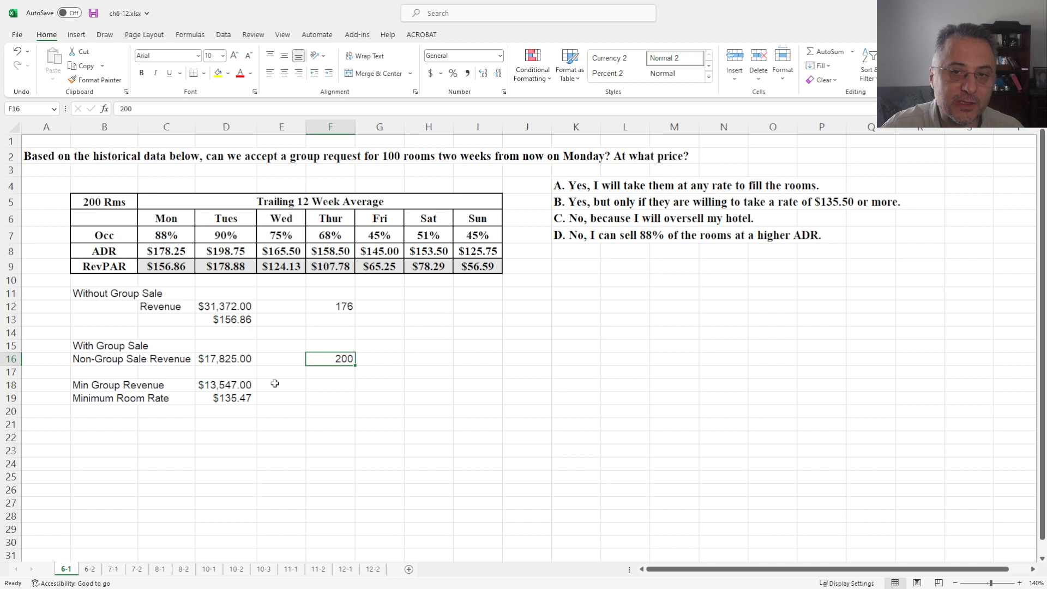
pyautogui.click(227, 401)
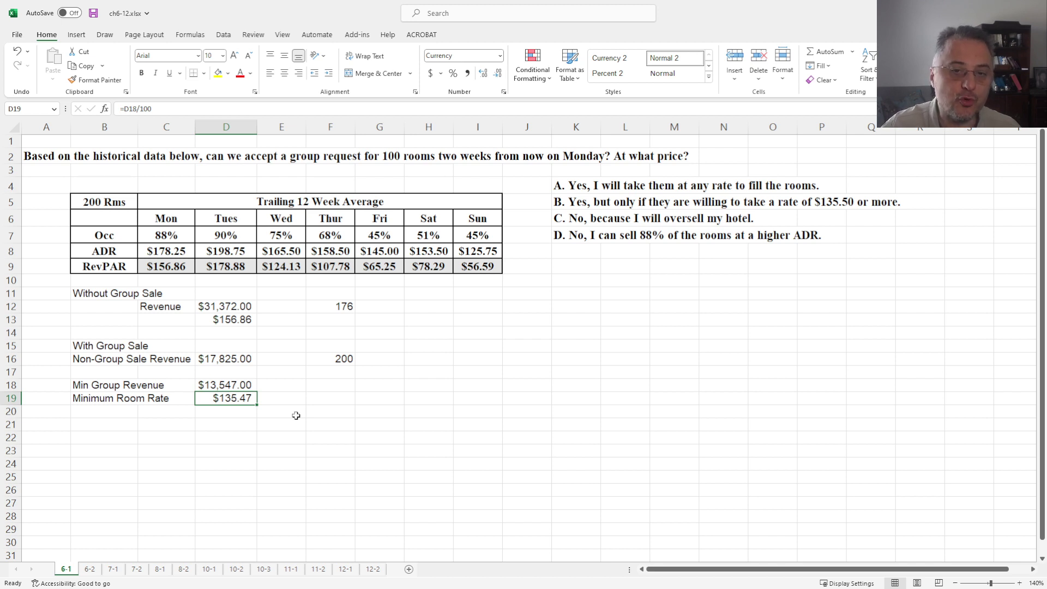
pyautogui.click(232, 307)
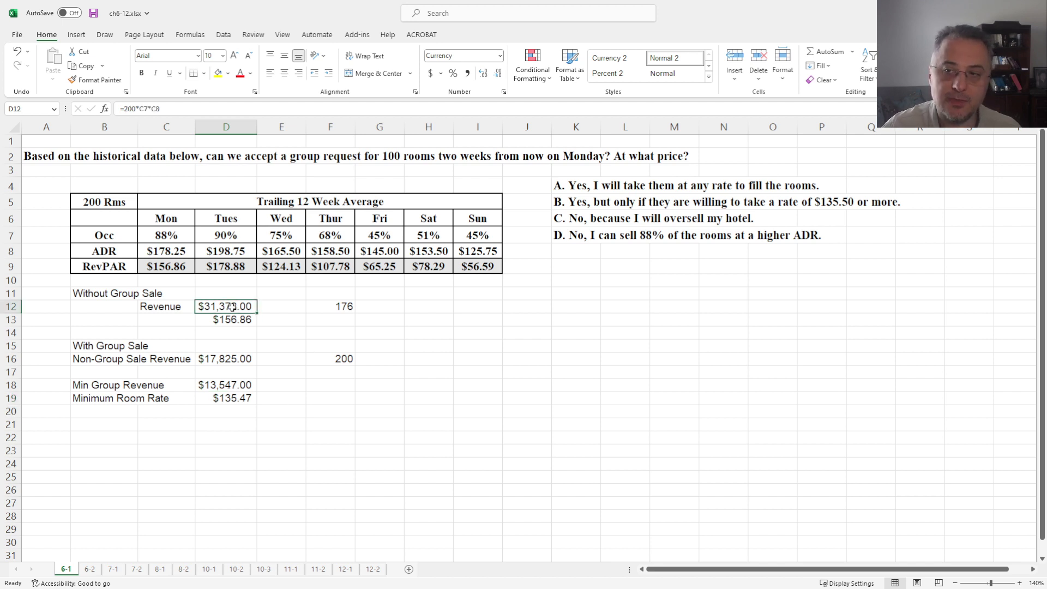
pyautogui.click(561, 200)
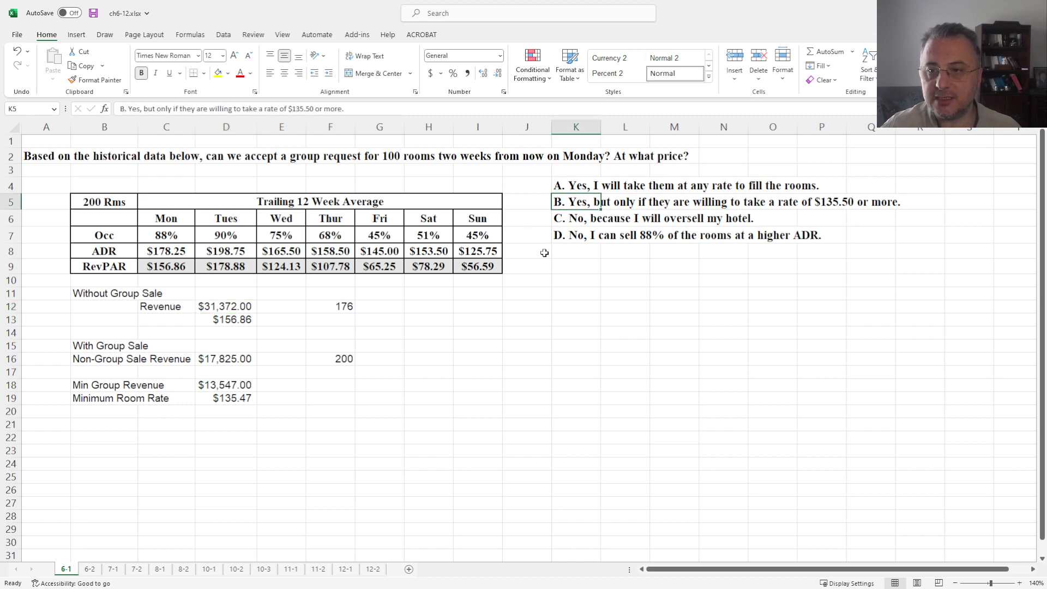
# - Switch to the 6-2 Rooms Forecast Report sheet
pyautogui.click(90, 569)
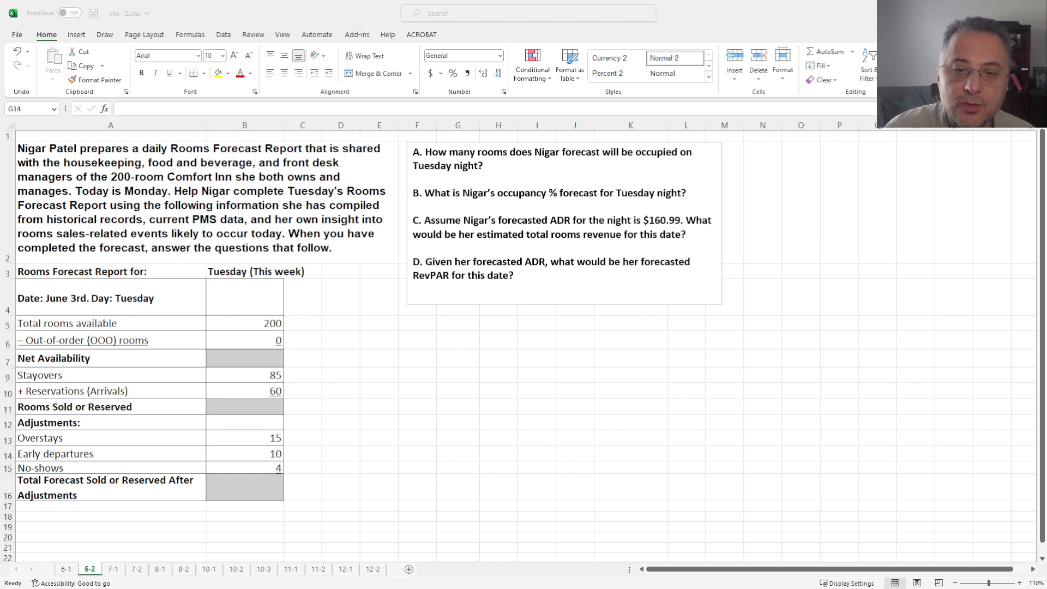
# - Set Net Availability in B7 to 200
pyautogui.click(245, 358)
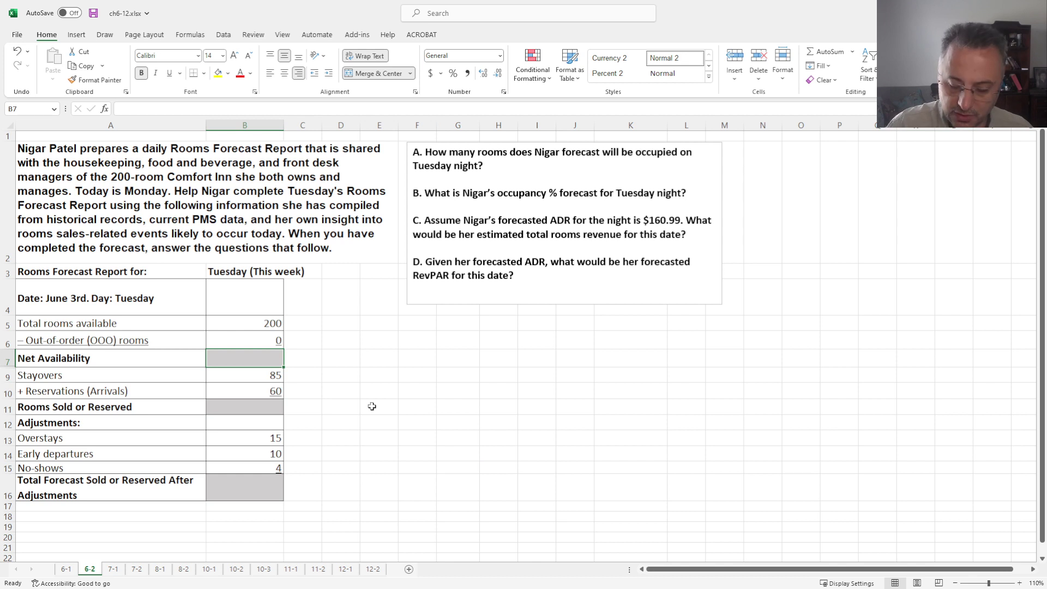
pyautogui.write('2')
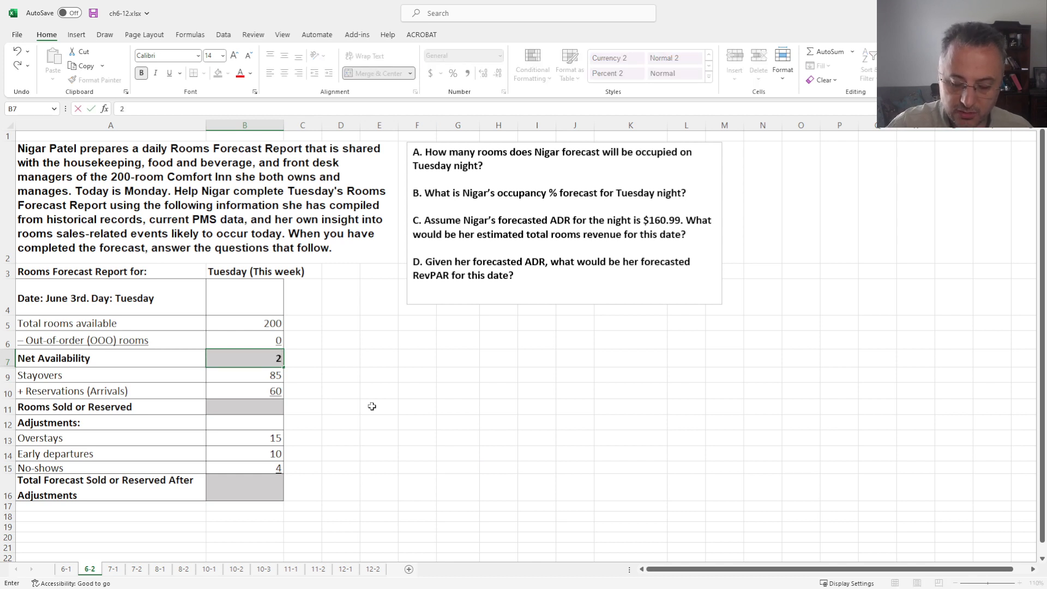
pyautogui.write('00')
pyautogui.press('Return')
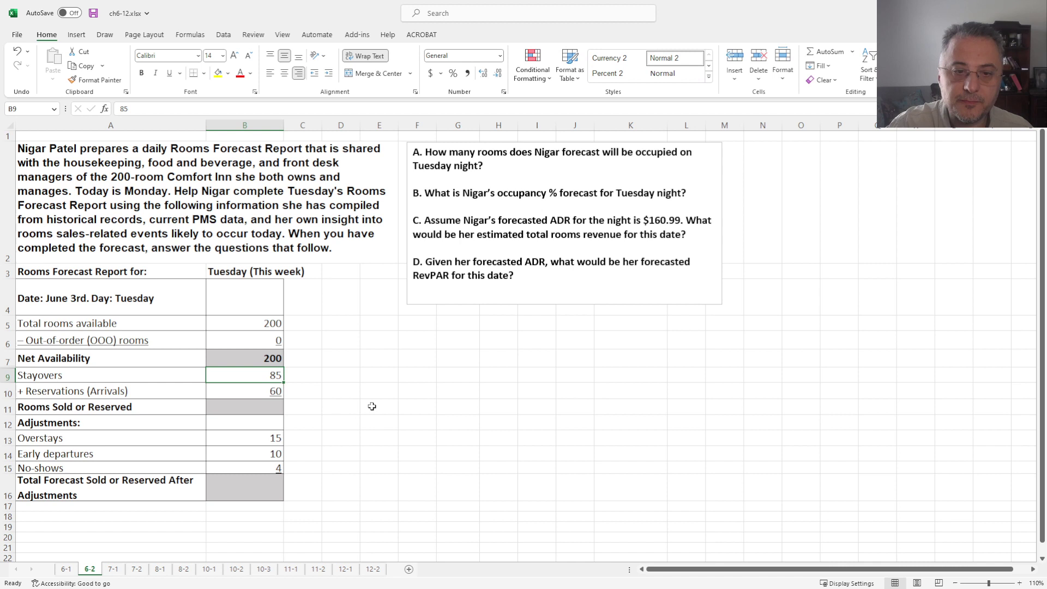
# - Make Rooms Sold or Reserved =B9+B10 (stayovers plus arrivals), showing 145
pyautogui.press('Down')
pyautogui.press('Down')
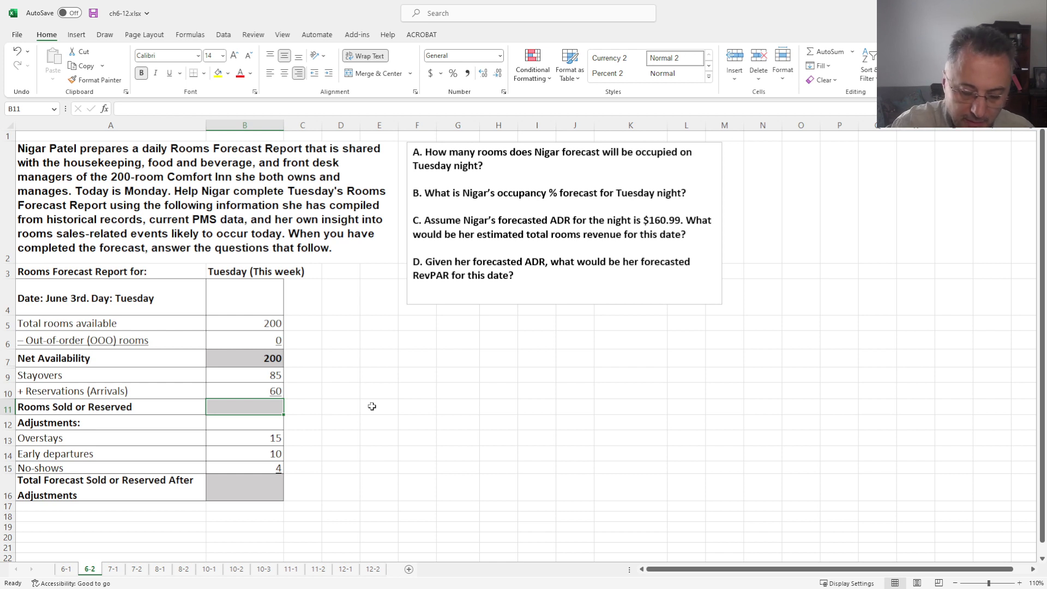
pyautogui.write('=')
pyautogui.click(260, 376)
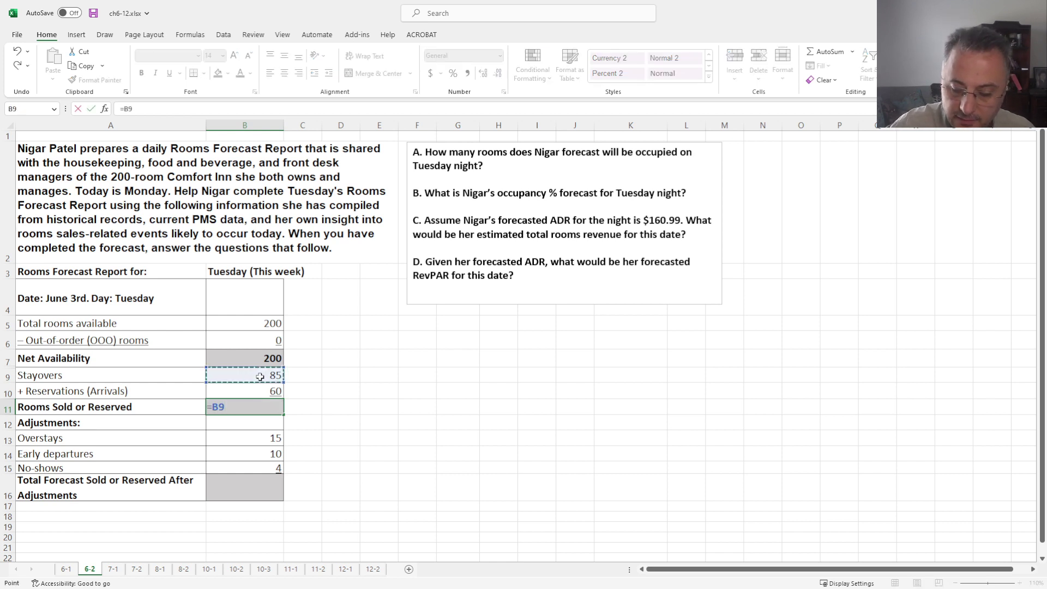
pyautogui.write('+')
pyautogui.click(266, 393)
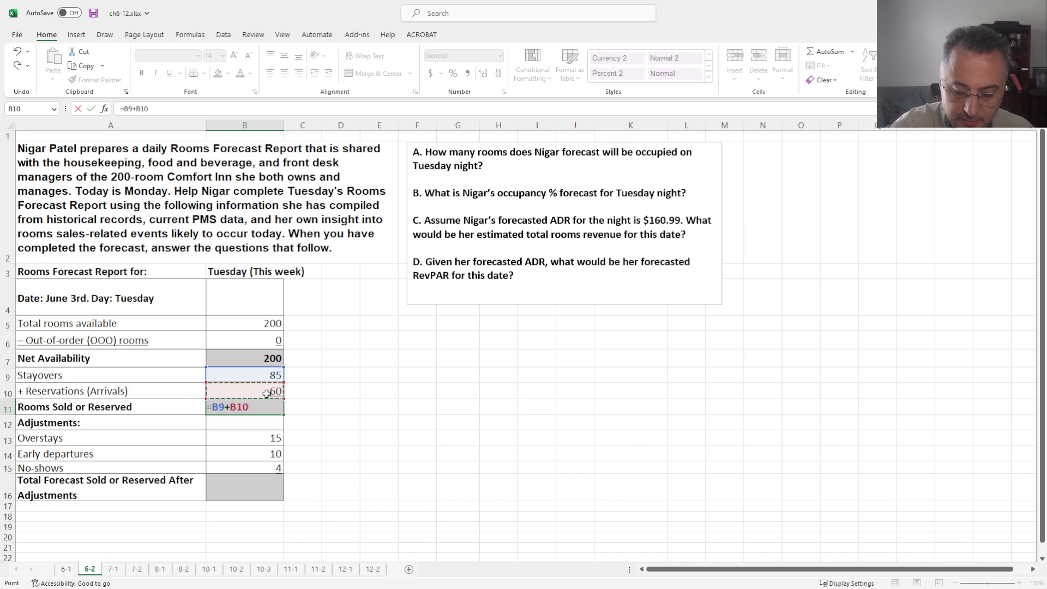
pyautogui.press('Return')
pyautogui.press('Down')
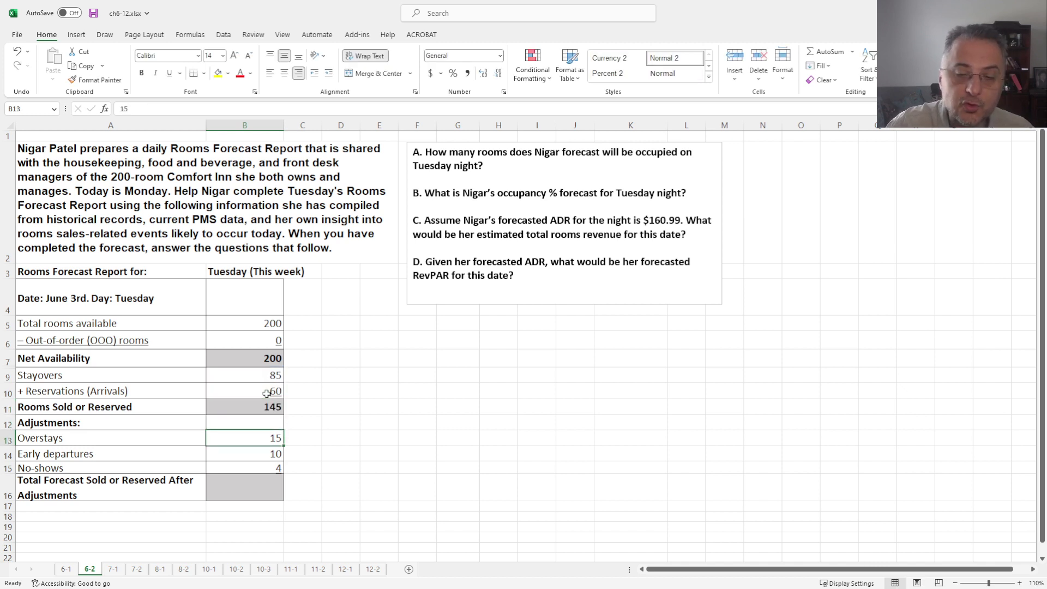
pyautogui.press('Up')
pyautogui.press('Up')
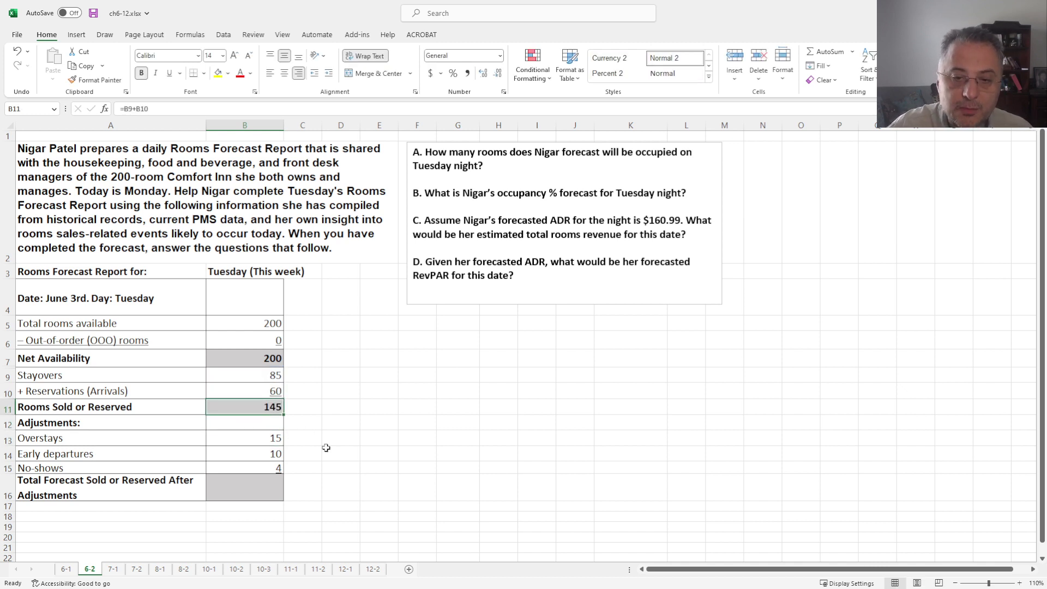
# - Enter =B11+B13-B14-B15 in B16 for an adjusted forecast of 146 rooms
pyautogui.press('Down')
pyautogui.press('Down')
pyautogui.press('Down')
pyautogui.press('Down')
pyautogui.press('Down')
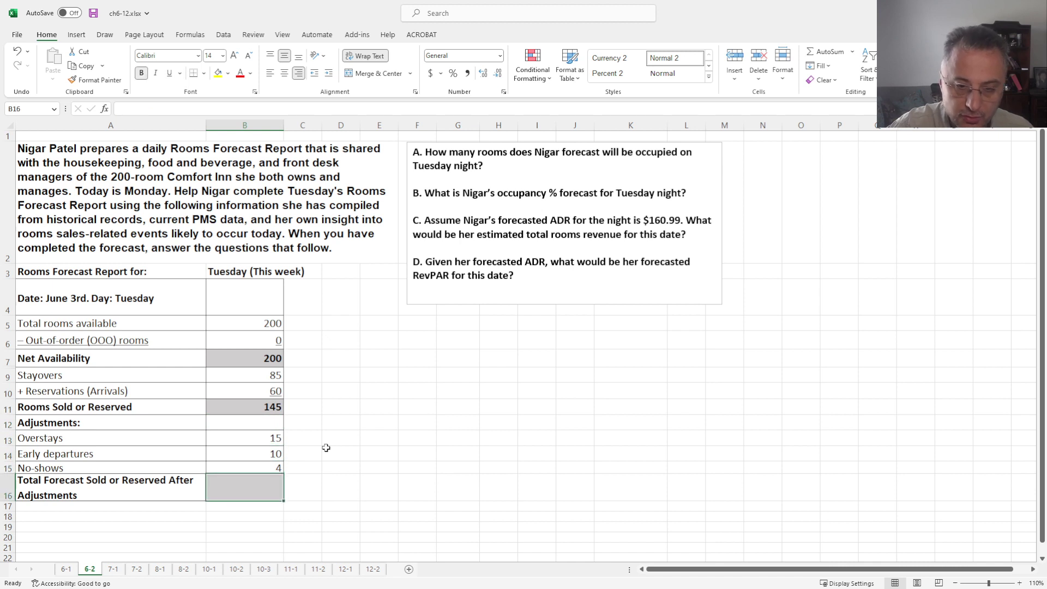
pyautogui.write('=')
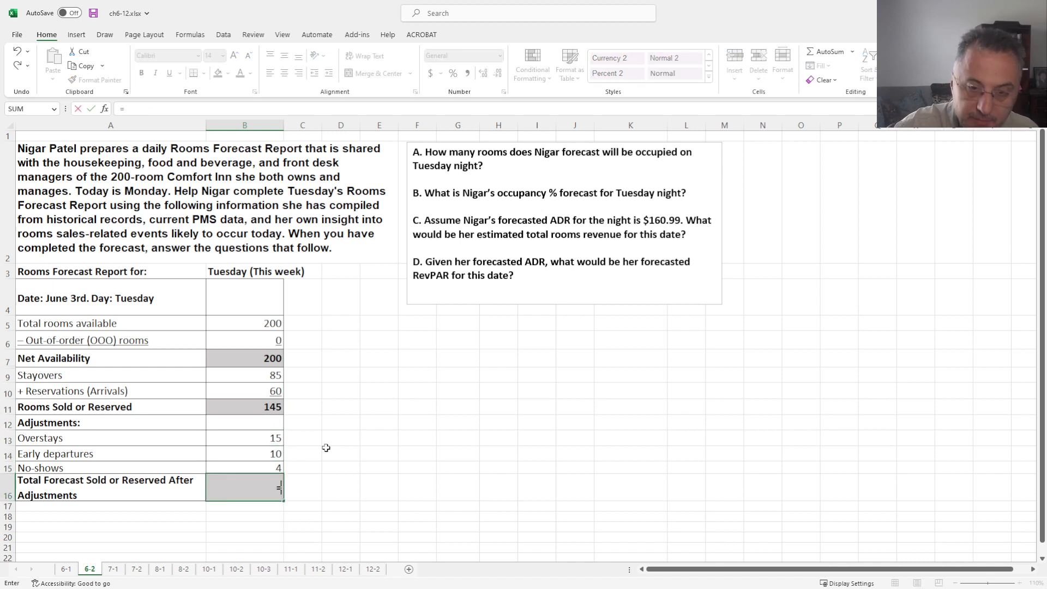
pyautogui.click(262, 407)
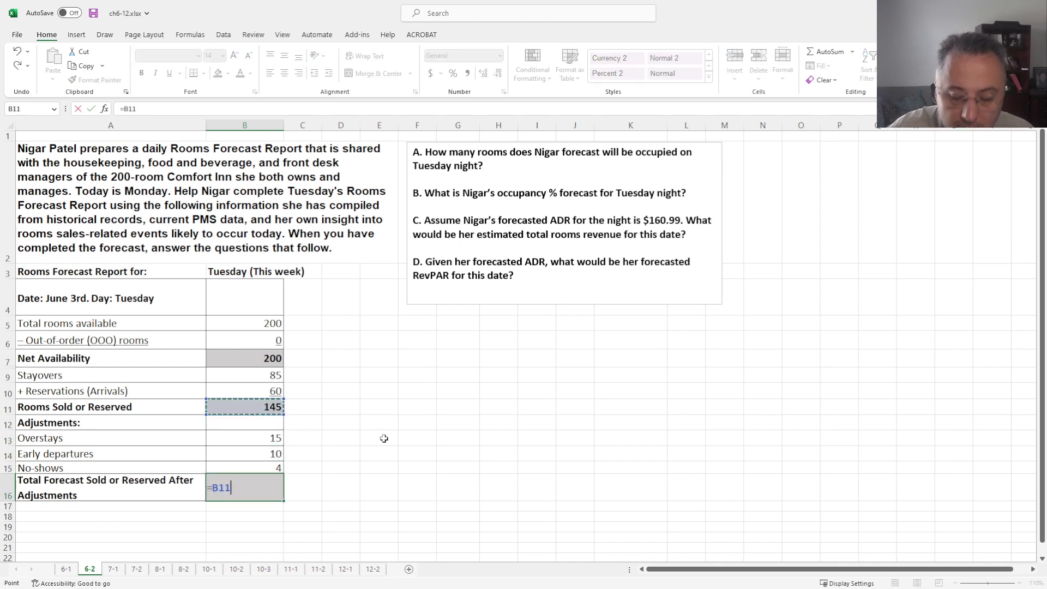
pyautogui.write('+')
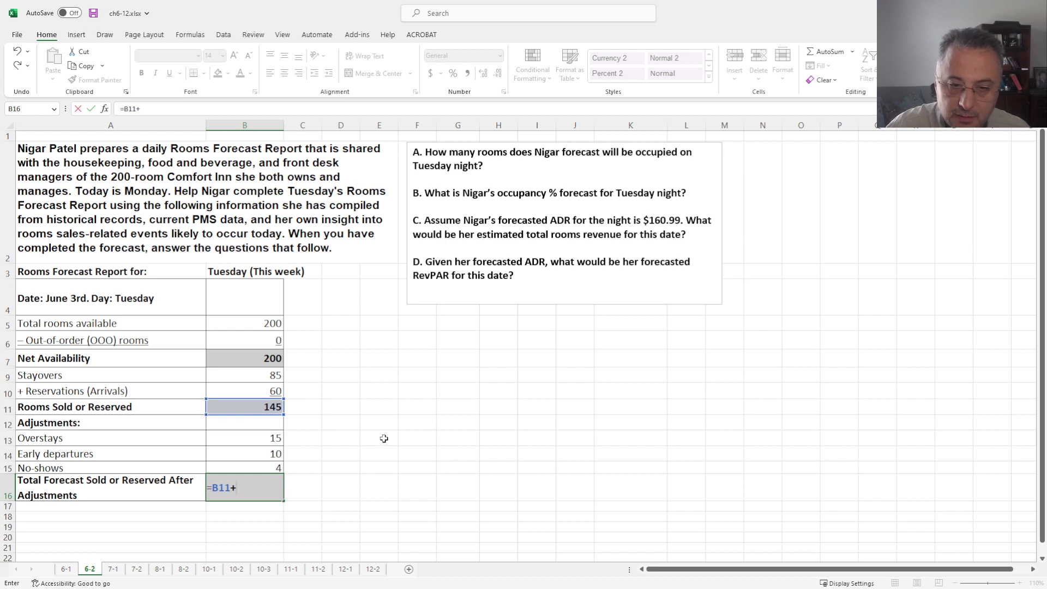
pyautogui.click(260, 438)
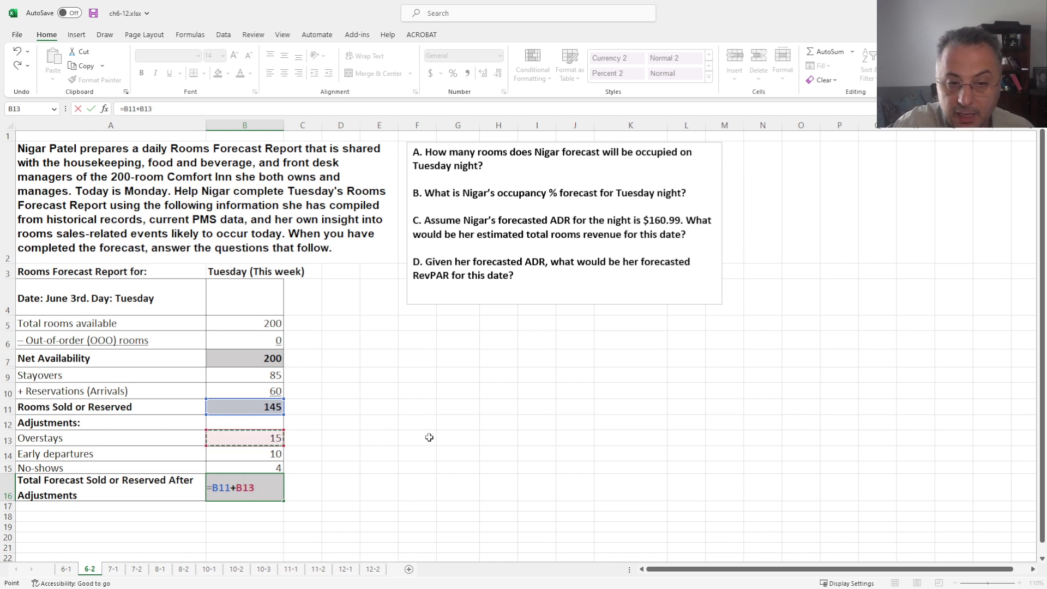
pyautogui.write('-')
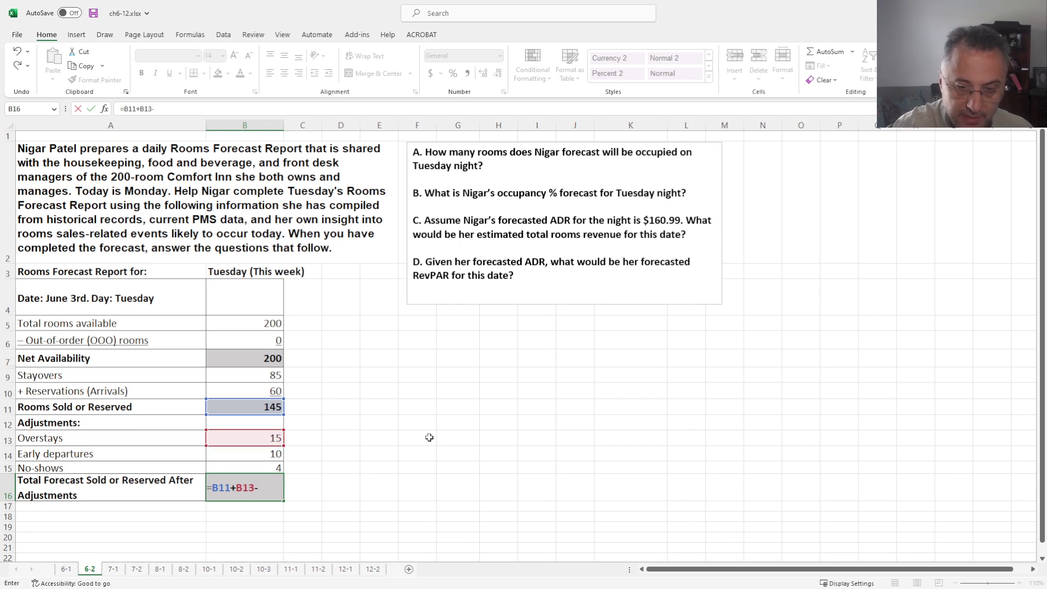
pyautogui.click(255, 454)
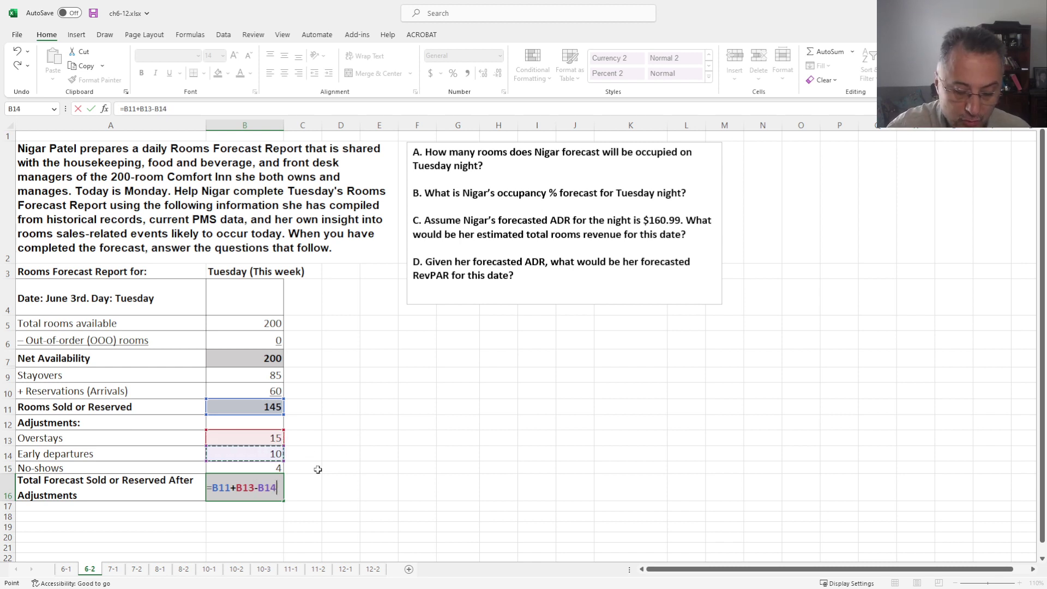
pyautogui.write('-')
pyautogui.click(262, 469)
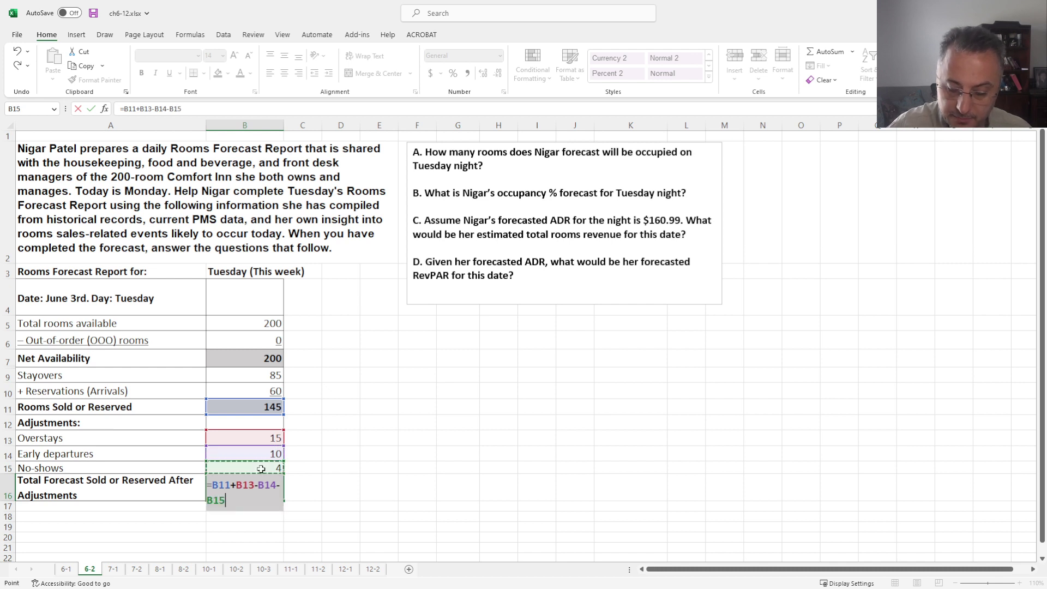
pyautogui.press('Return')
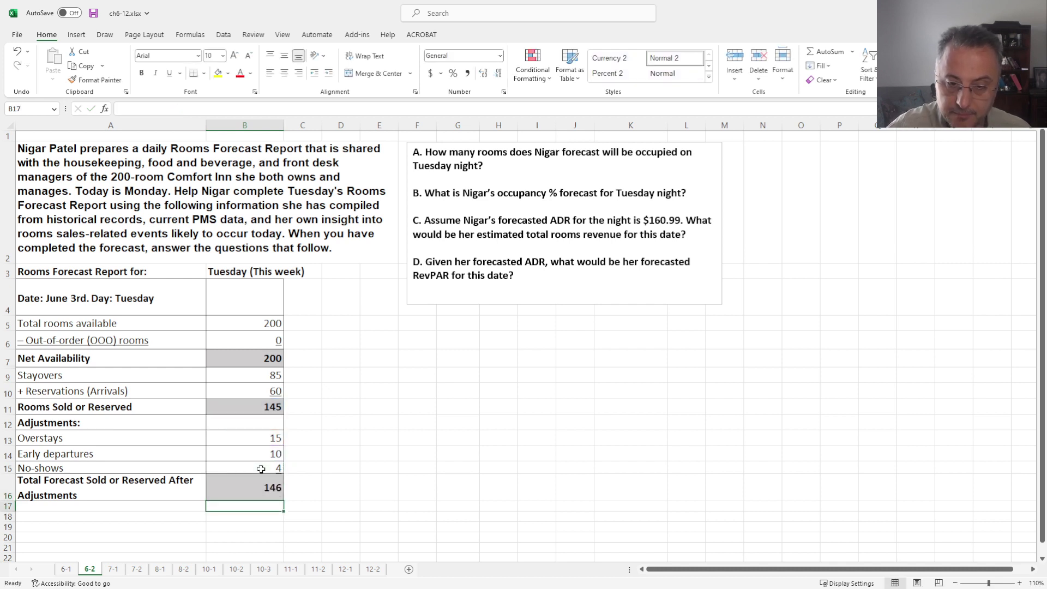
# - Label answer A in E6 and enter 146 forecast rooms in F6
pyautogui.click(410, 342)
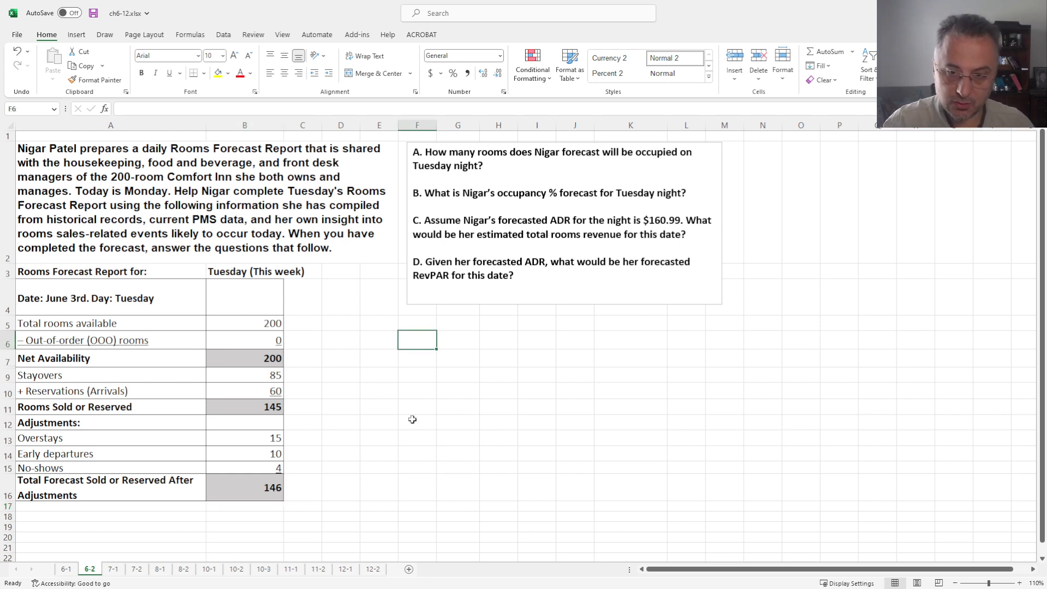
pyautogui.press('Left')
pyautogui.write('A')
pyautogui.press('Tab')
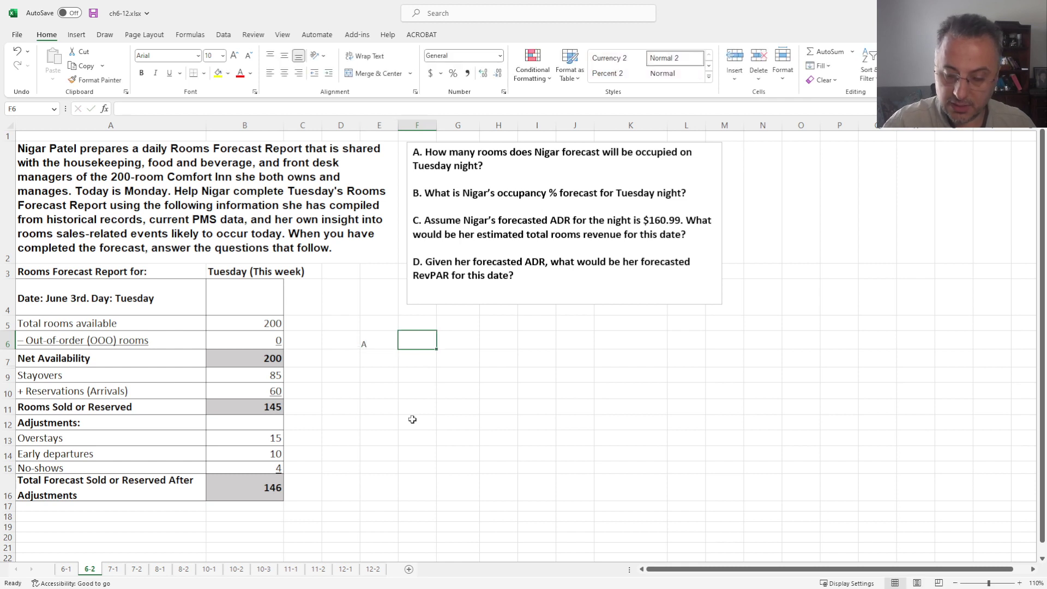
pyautogui.write('146')
pyautogui.press('Return')
# - Label answer B and compute occupancy as =F6/200 in F7, shown as 73.00%
pyautogui.press('Left')
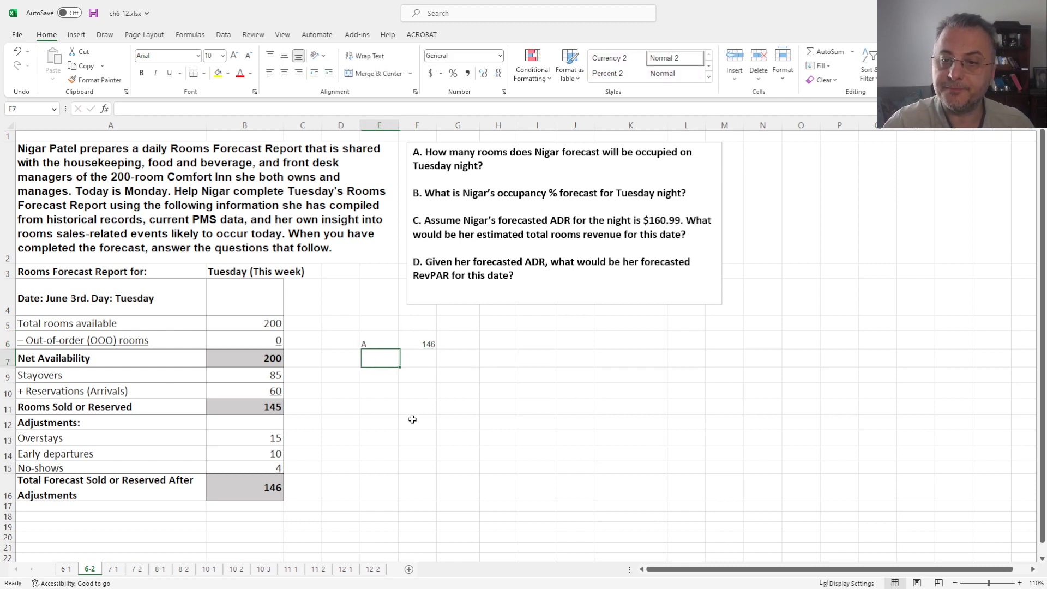
pyautogui.write('B')
pyautogui.press('Tab')
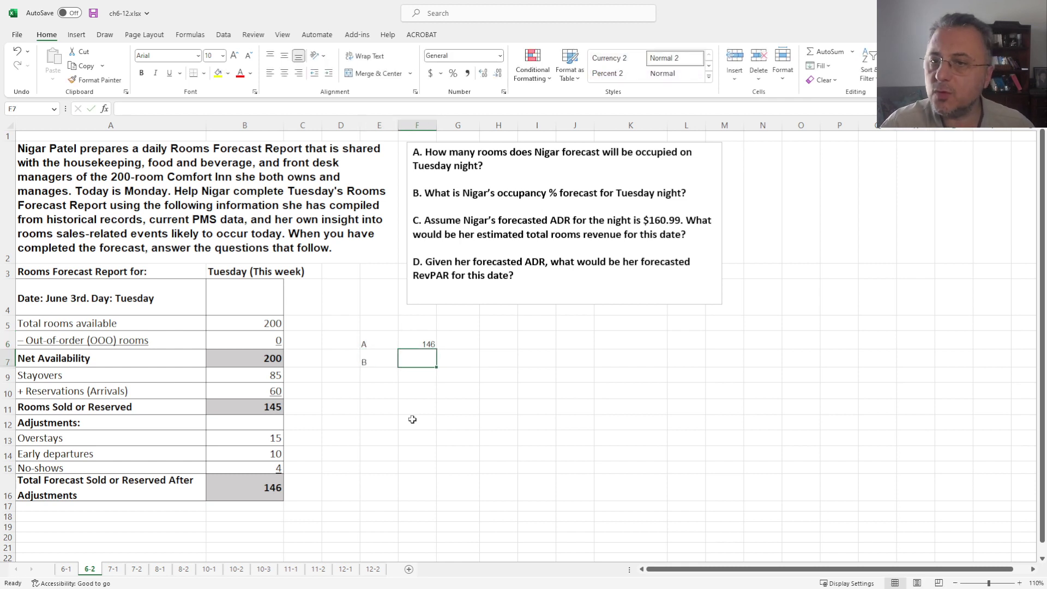
pyautogui.write('=')
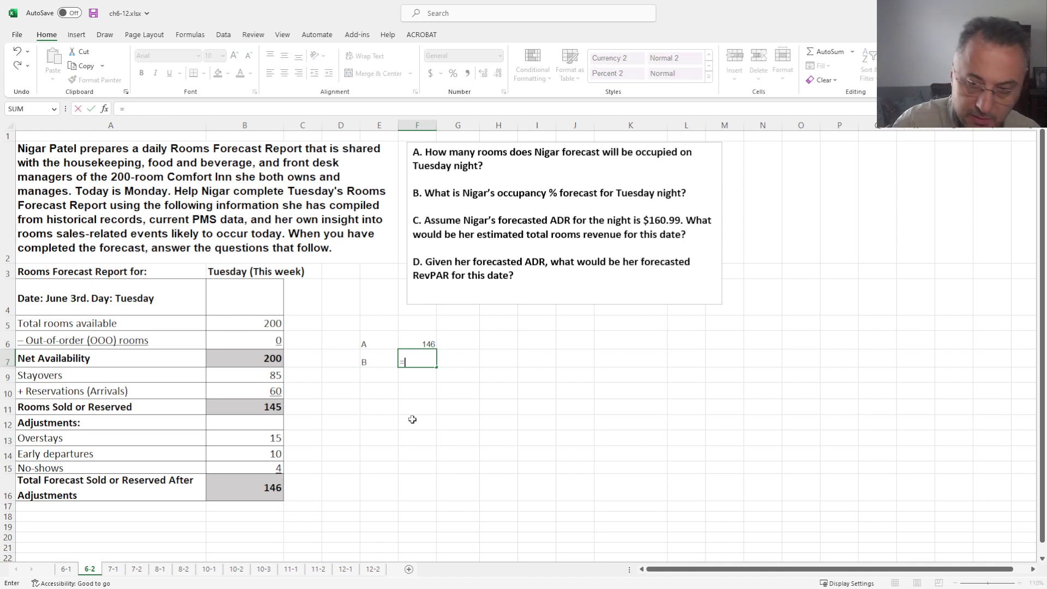
pyautogui.click(427, 344)
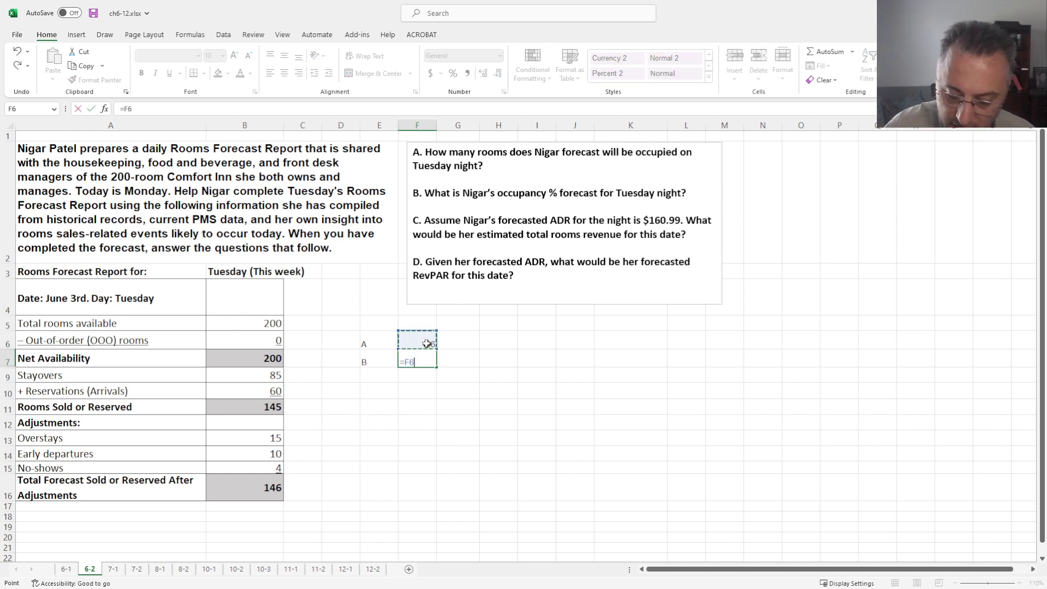
pyautogui.write('/200')
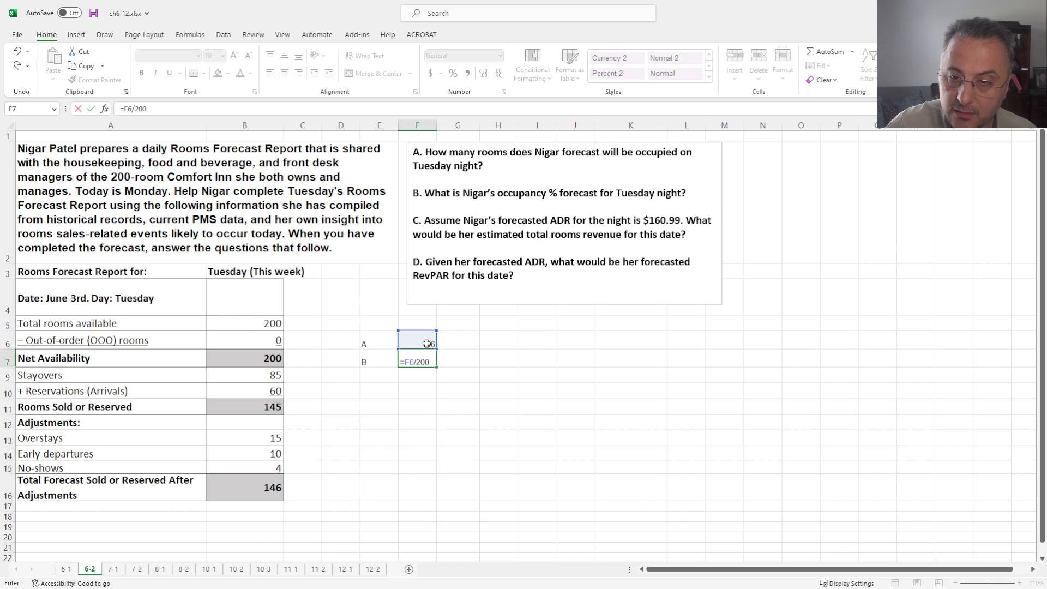
pyautogui.press('Return')
pyautogui.click(421, 361)
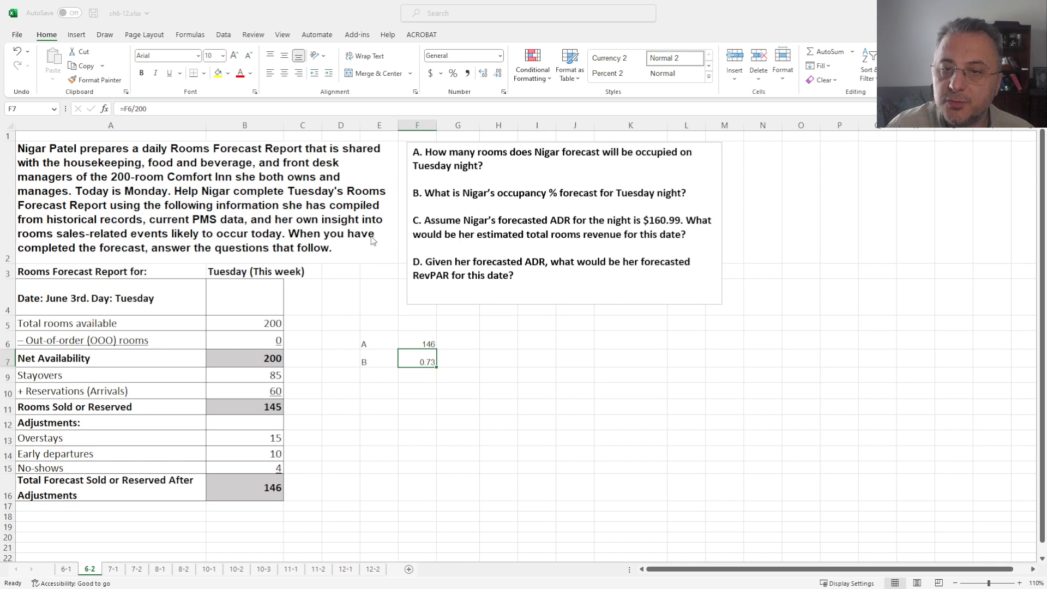
pyautogui.press('Return')
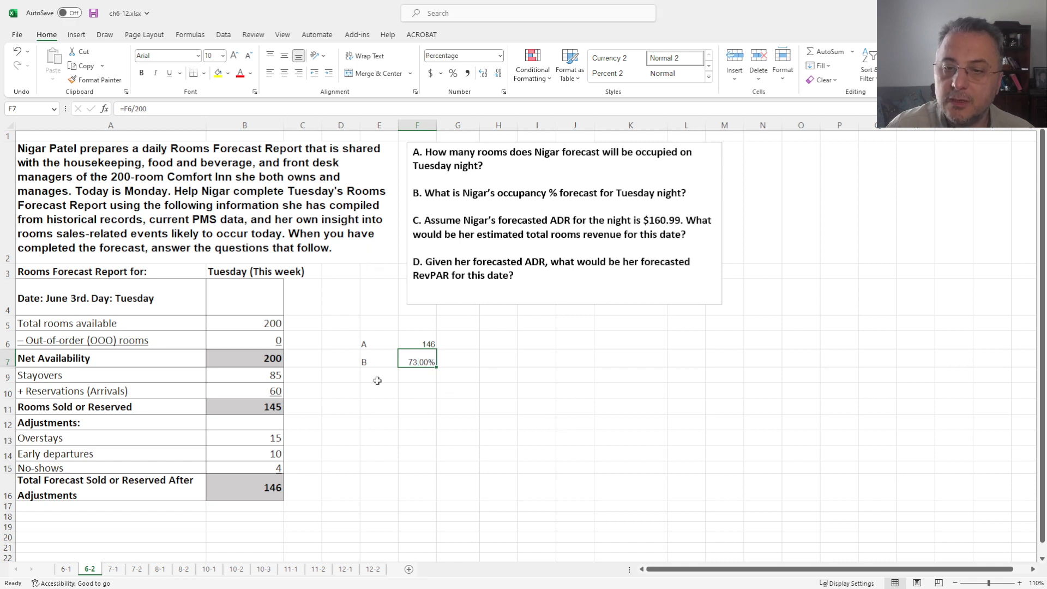
# - Label C in E9 and enter =F6*160.99 in F9, formatted as currency $23,504.54
pyautogui.click(378, 376)
pyautogui.write('C')
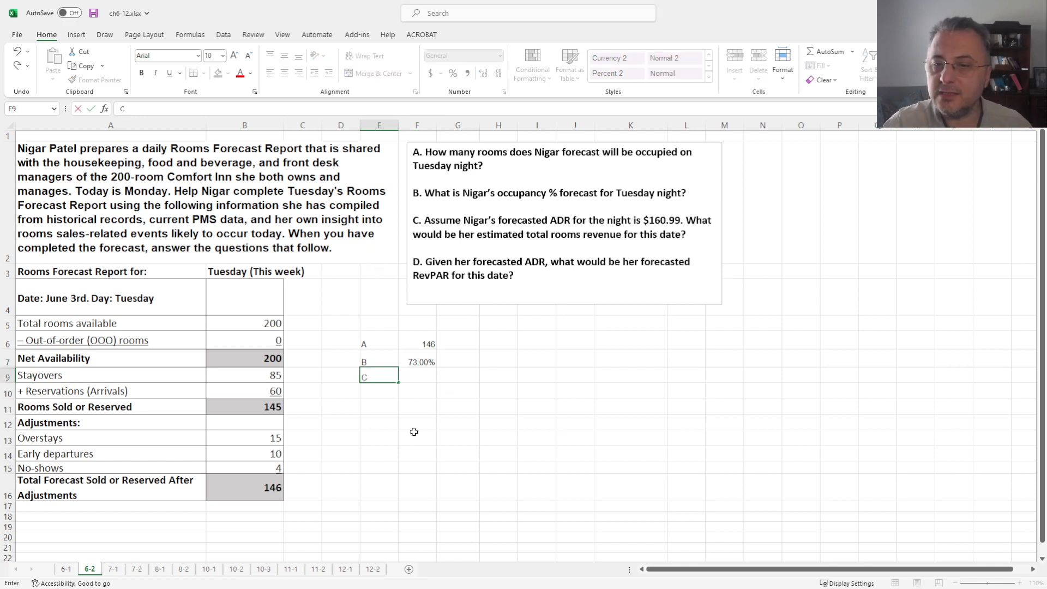
pyautogui.press('Tab')
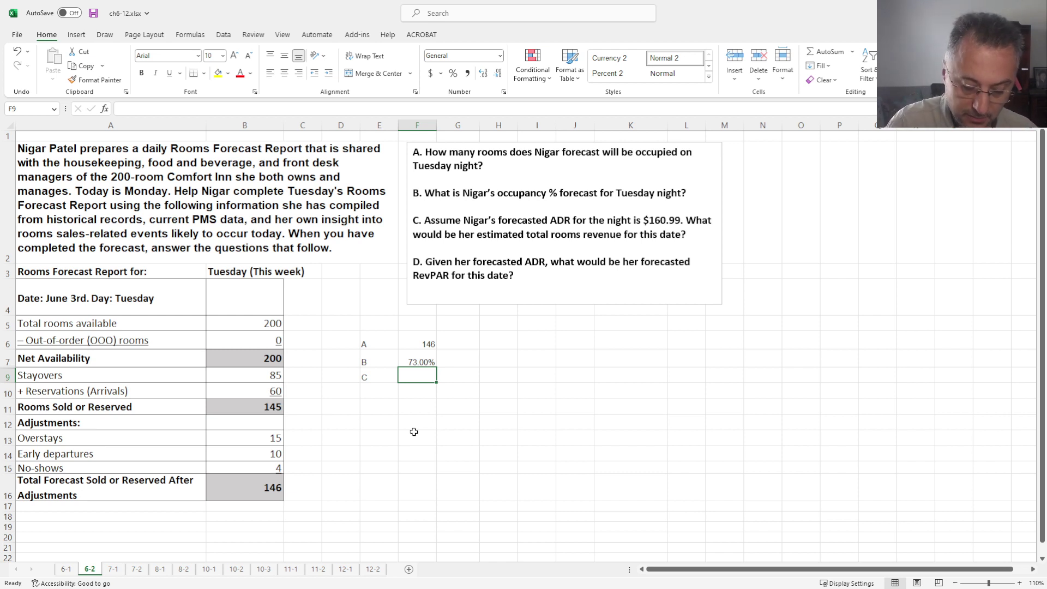
pyautogui.write('=')
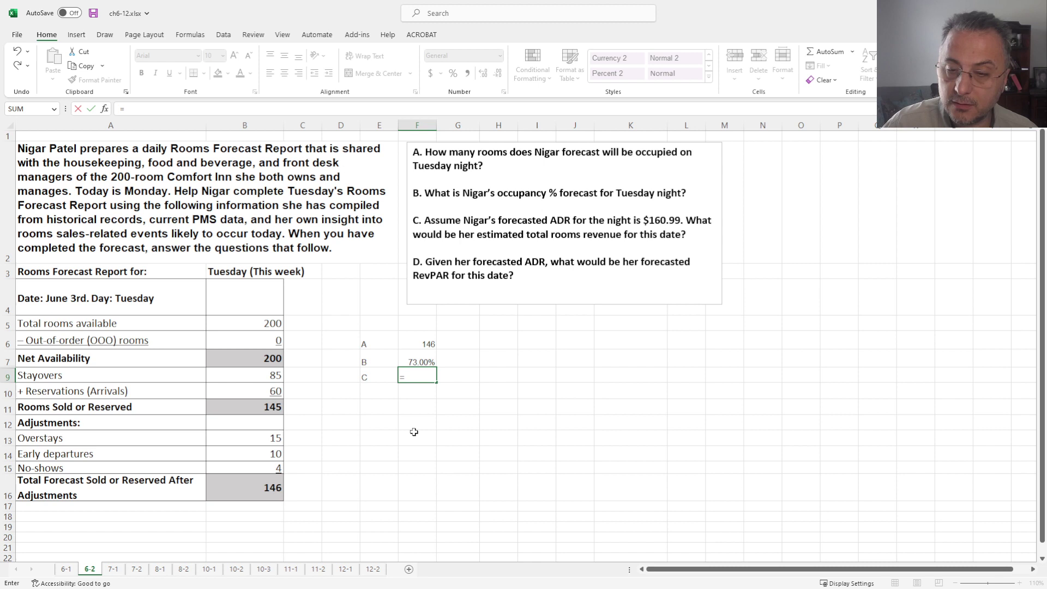
pyautogui.click(423, 341)
pyautogui.write('*')
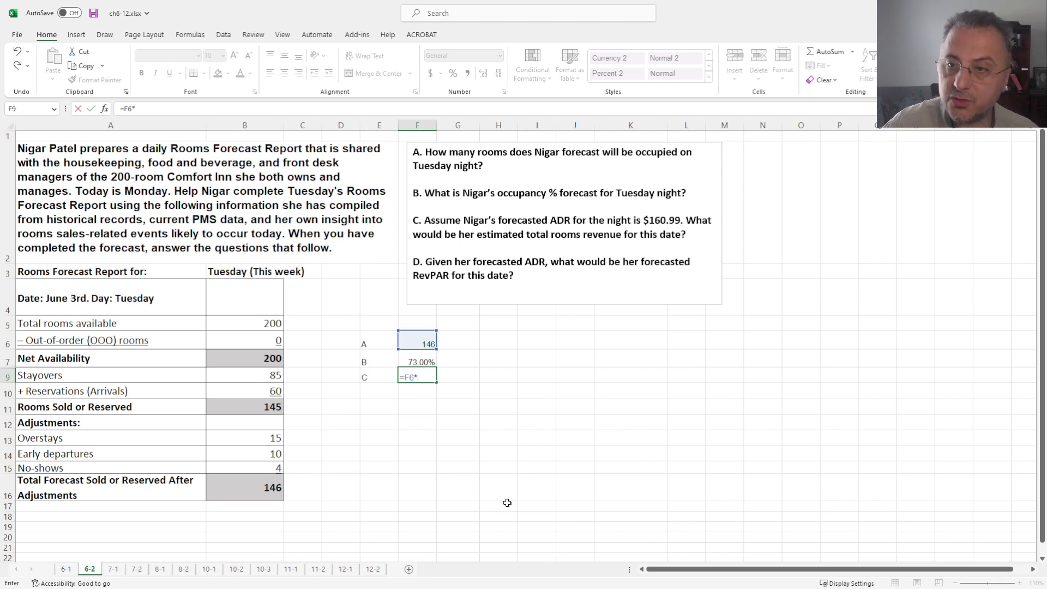
pyautogui.write('160.99')
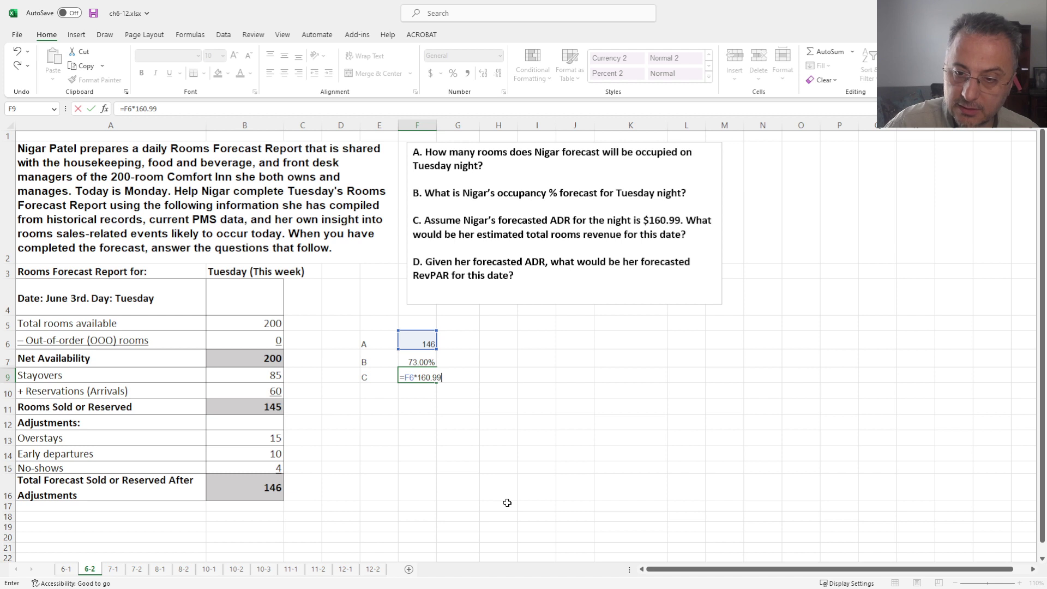
pyautogui.press('Return')
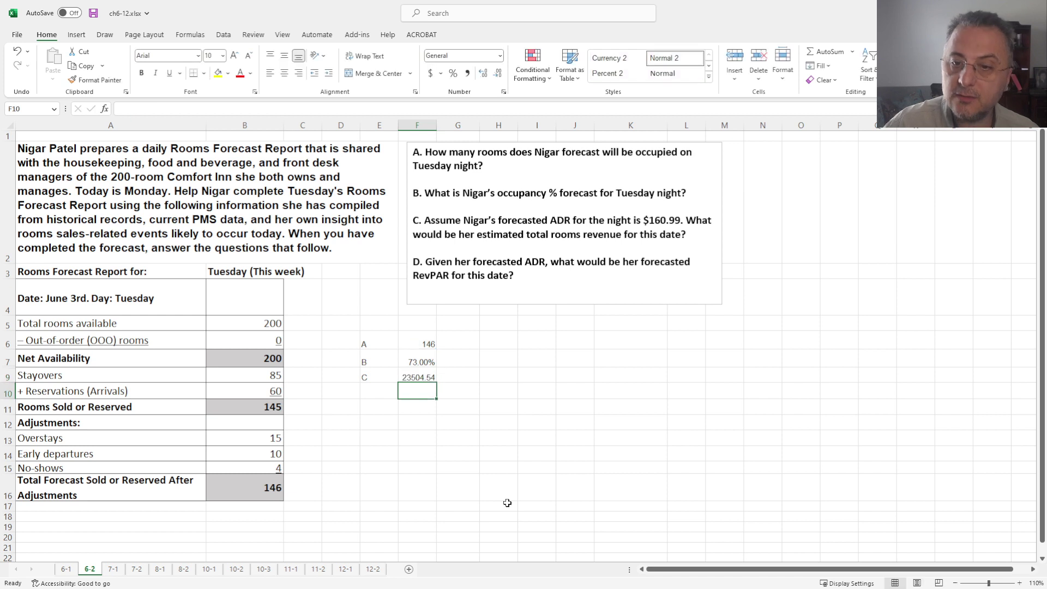
pyautogui.click(419, 378)
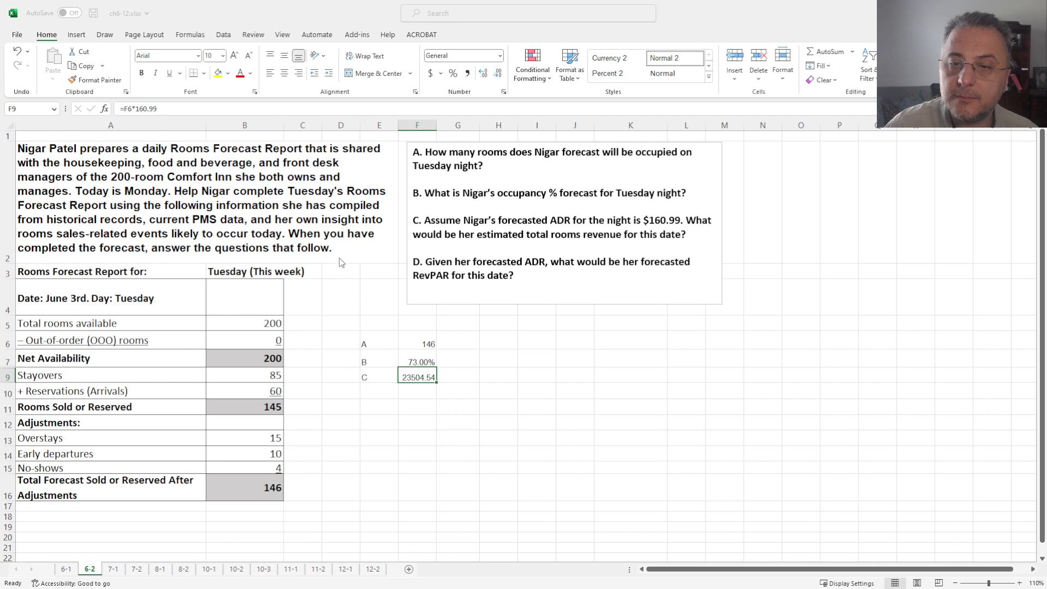
pyautogui.hotkey('ctrl', 'shift', '4')
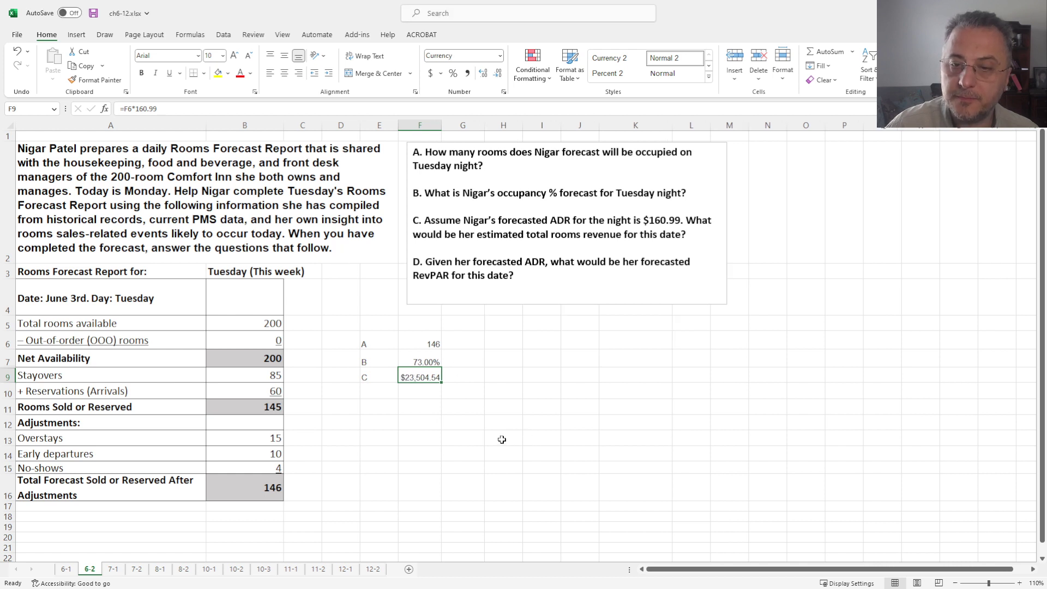
# - Label D in E10 and compute RevPAR as =F9/200 in F10
pyautogui.click(377, 391)
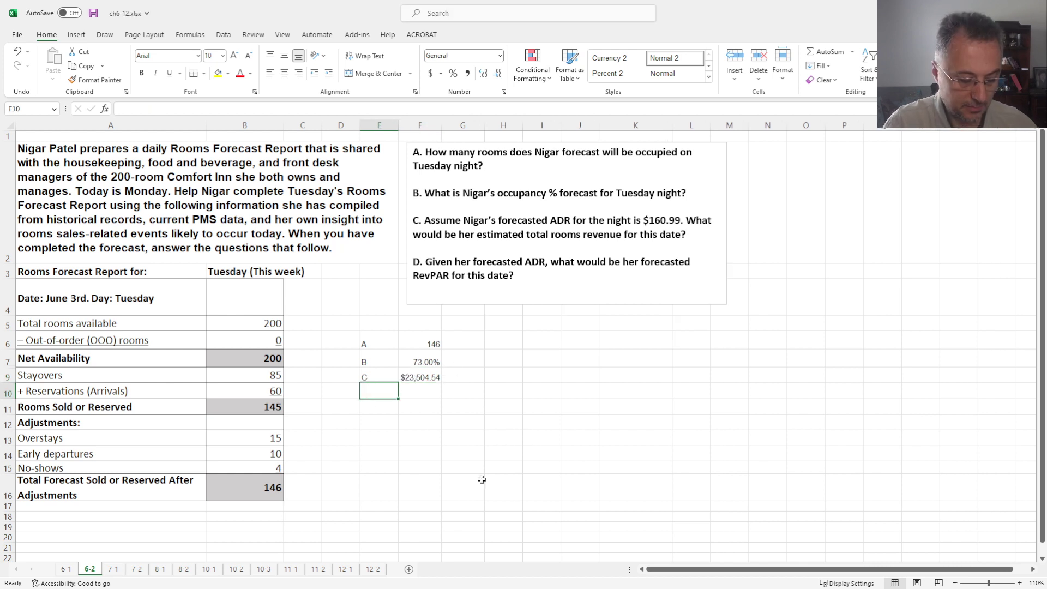
pyautogui.write('D')
pyautogui.press('Tab')
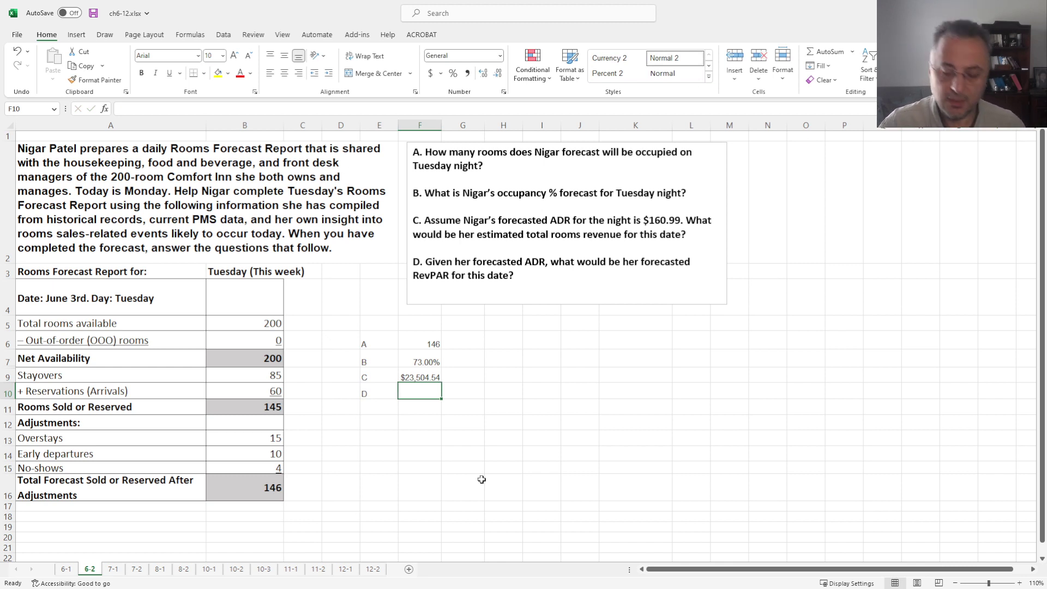
pyautogui.write('=')
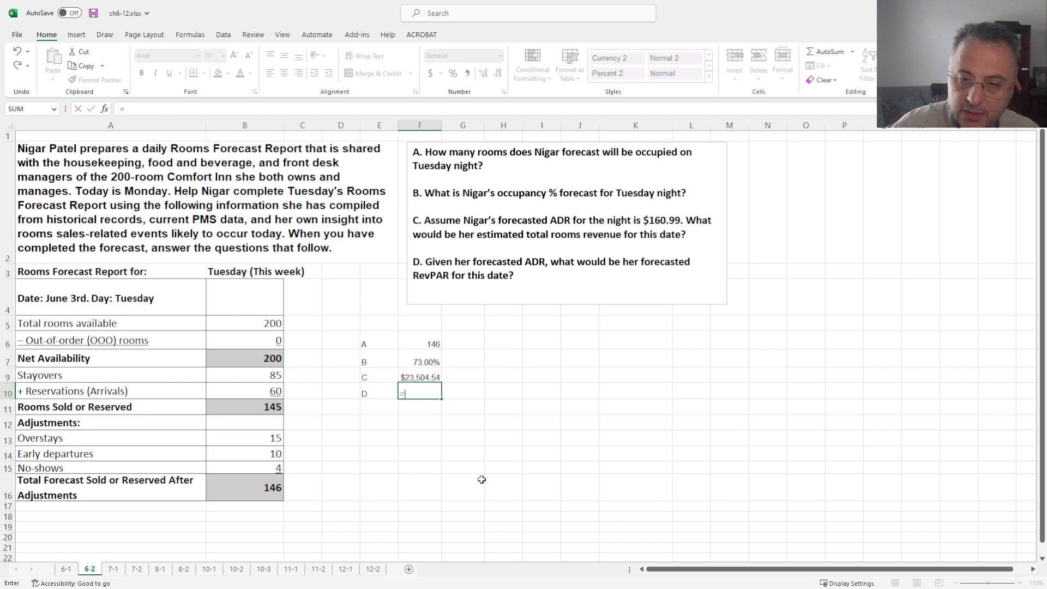
pyautogui.click(417, 377)
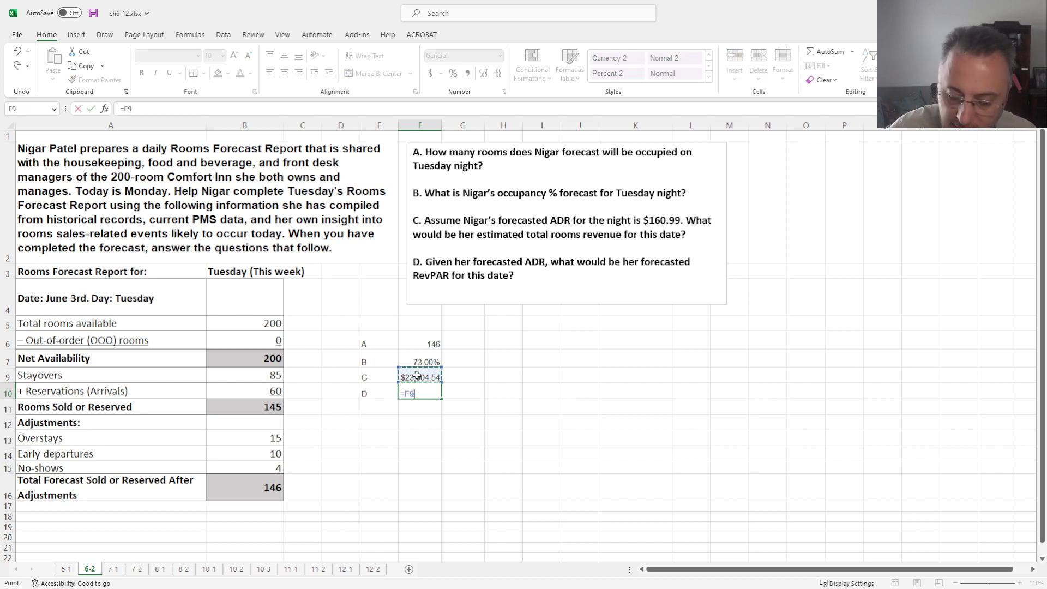
pyautogui.write('/200')
pyautogui.press('Return')
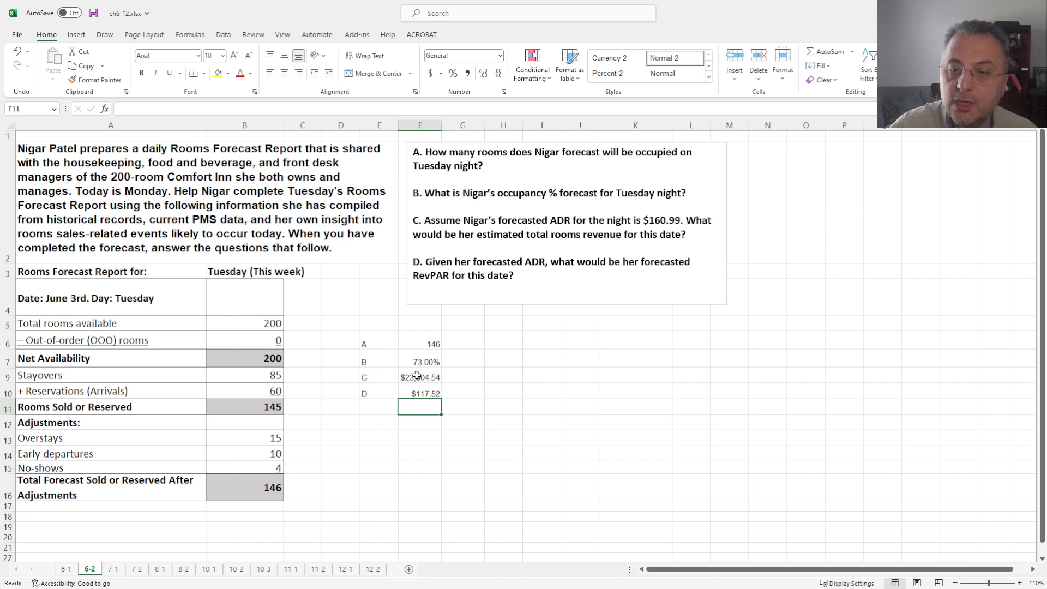
# - Add a cross-check =F7*160.99 in G10, formatted as currency
pyautogui.click(460, 389)
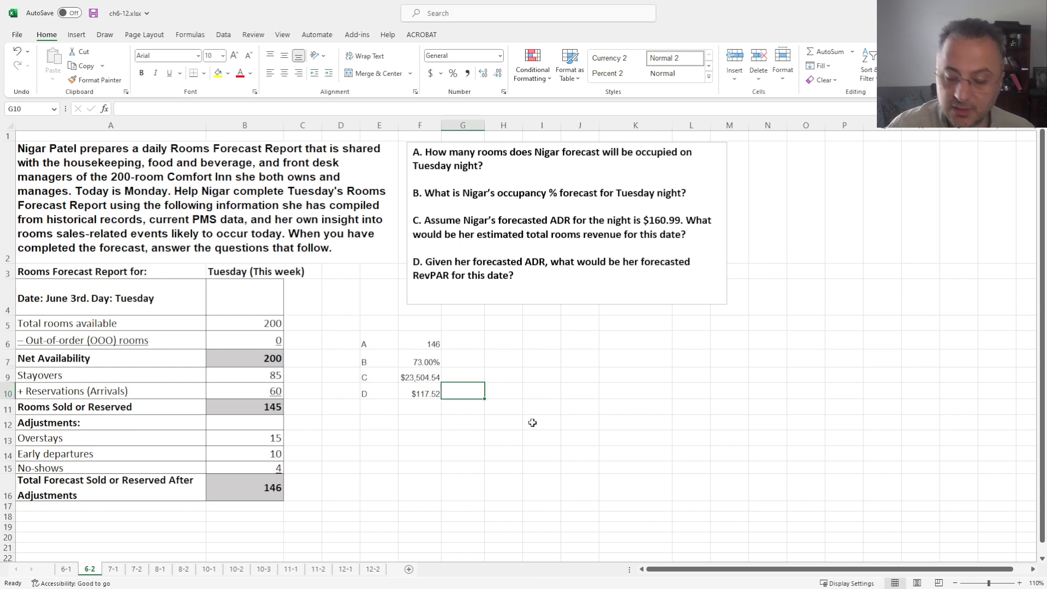
pyautogui.write('=')
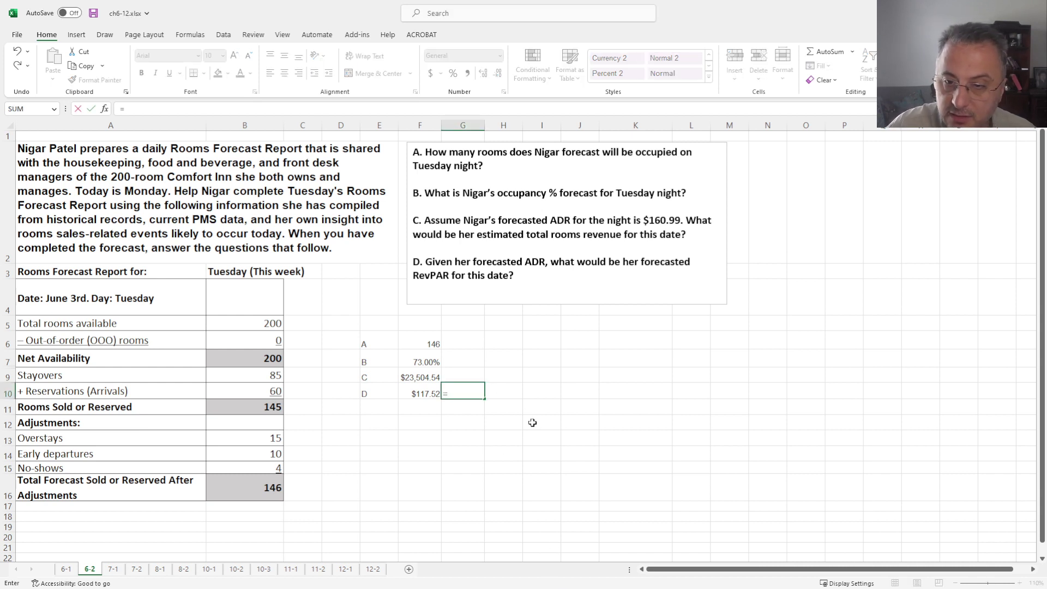
pyautogui.click(419, 346)
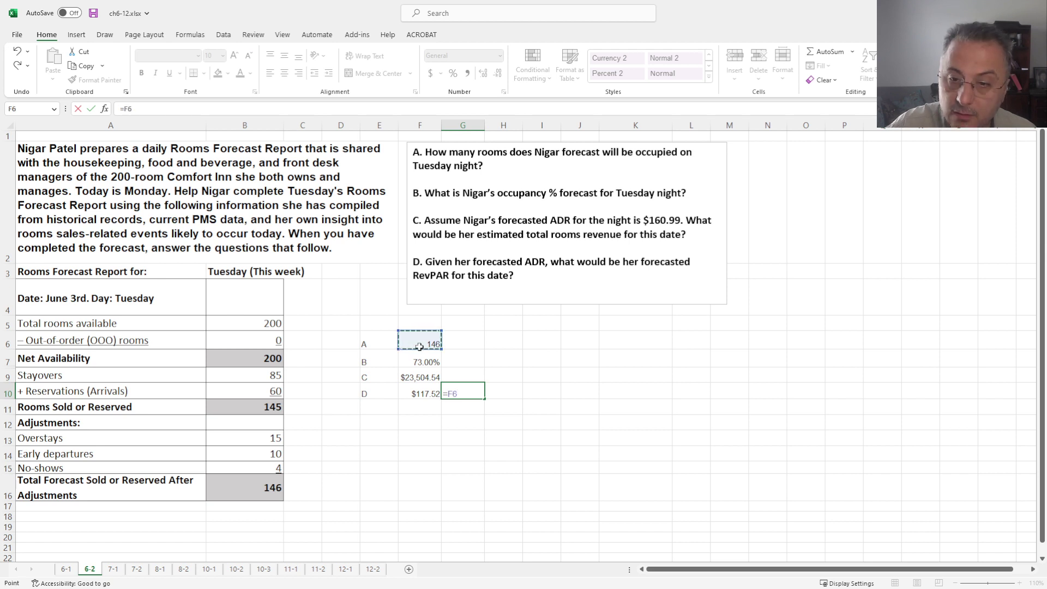
pyautogui.press('Escape')
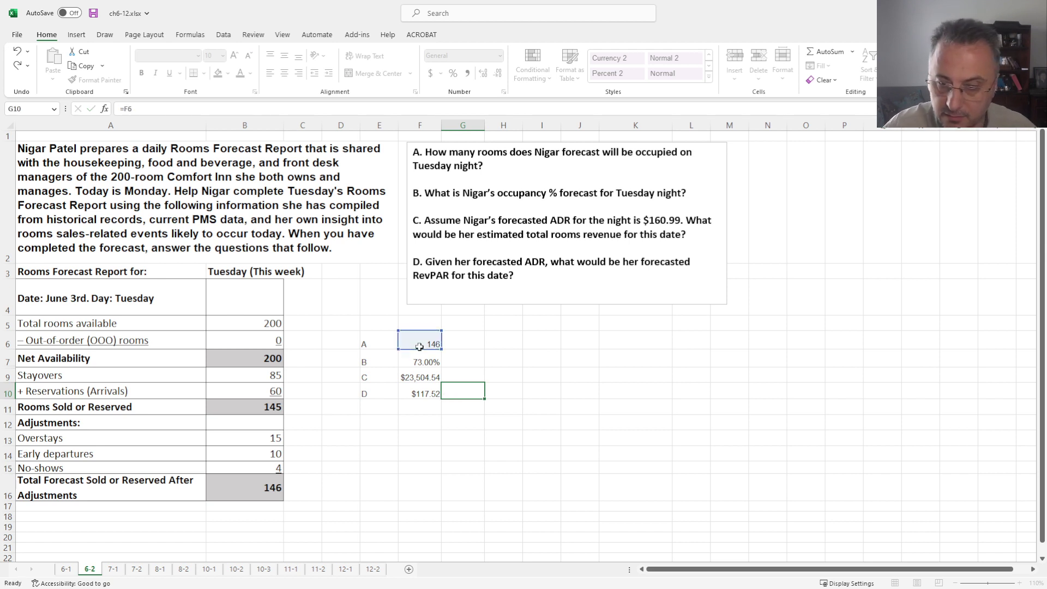
pyautogui.write('=')
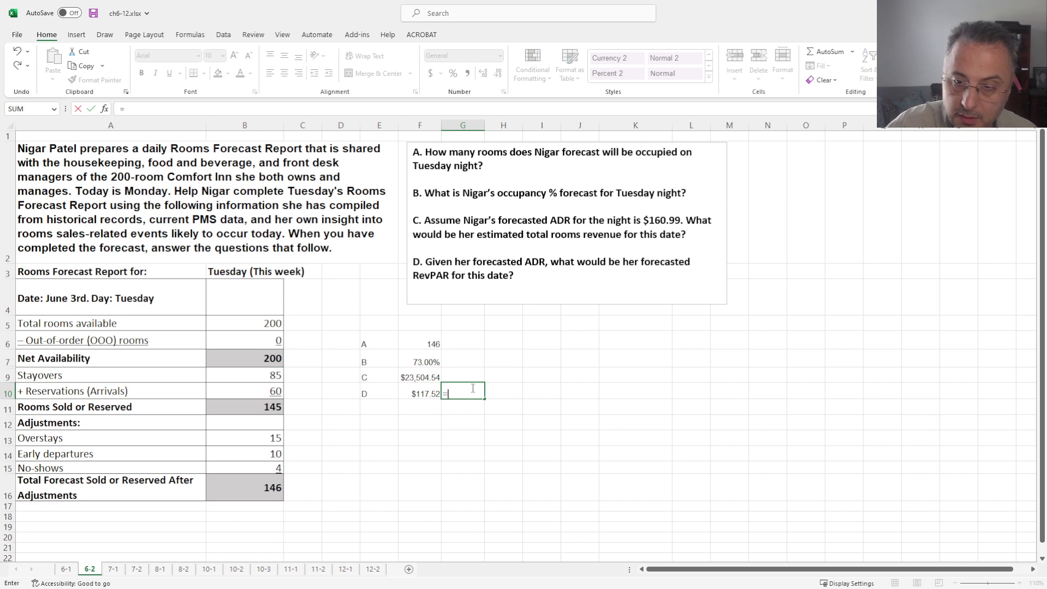
pyautogui.click(425, 361)
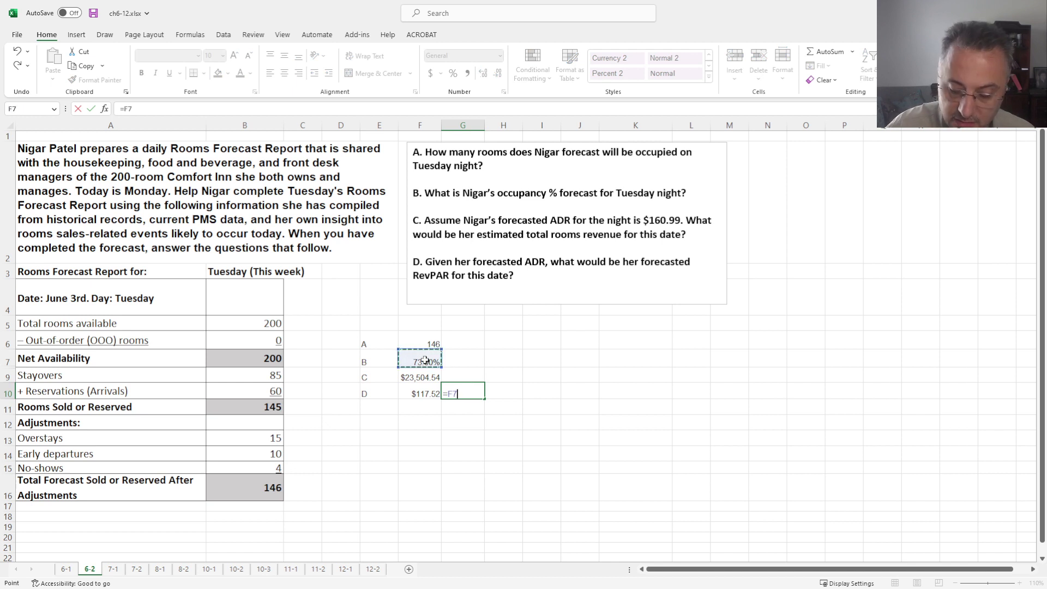
pyautogui.write('*160.99')
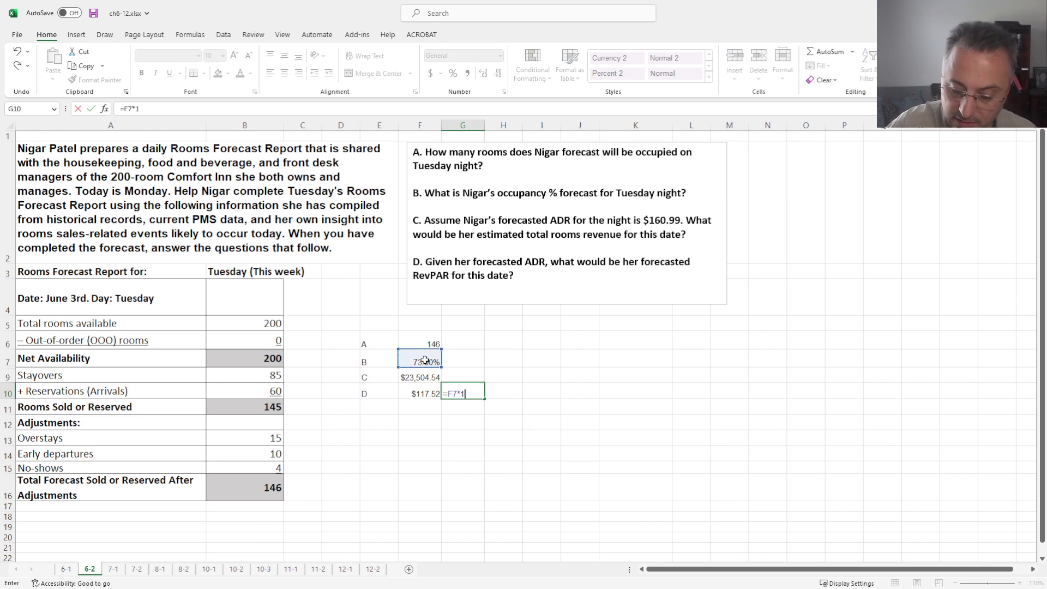
pyautogui.press('Return')
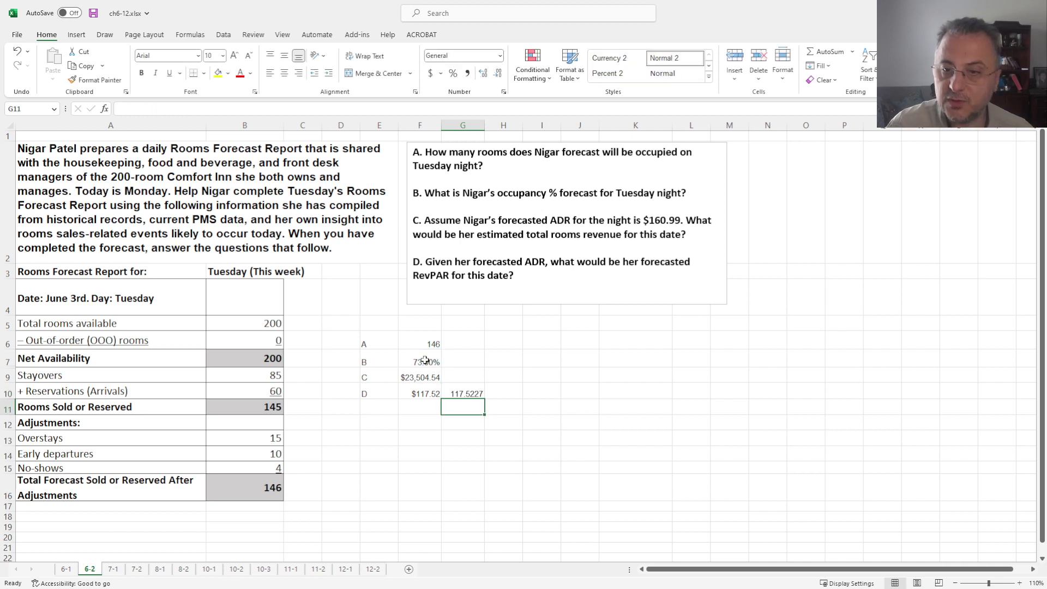
pyautogui.click(464, 395)
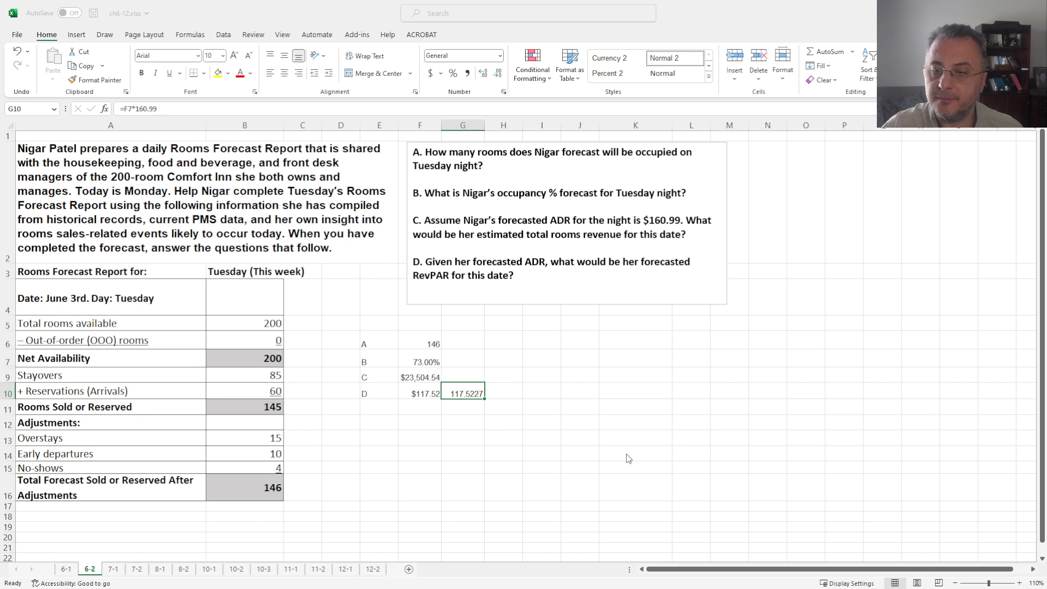
pyautogui.hotkey('ctrl', 'shift', '4')
# - Compare the F10 RevPAR formula with the G10 check, both $117.52
pyautogui.click(438, 448)
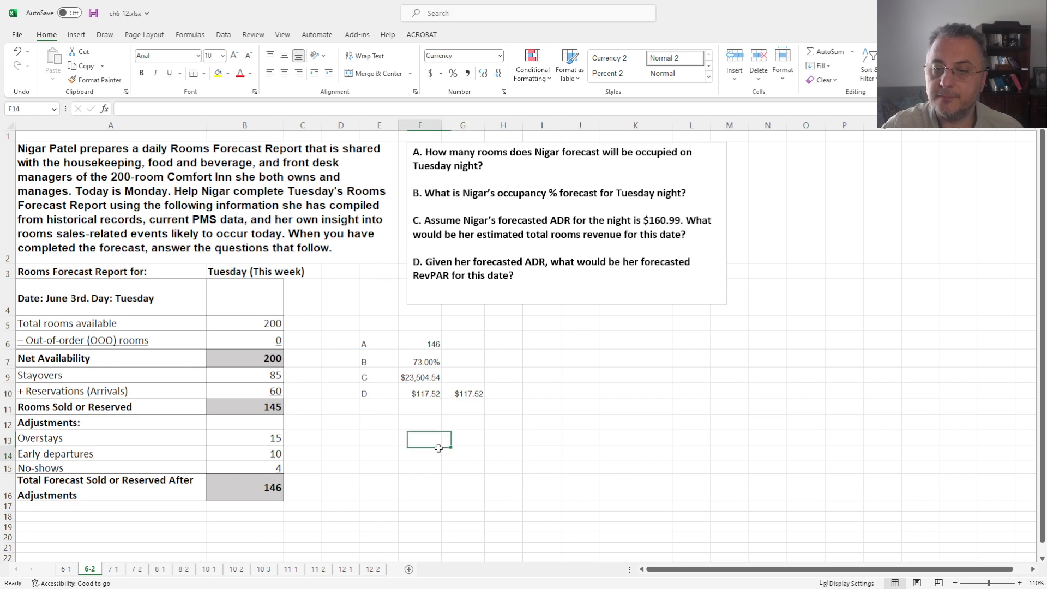
pyautogui.click(425, 395)
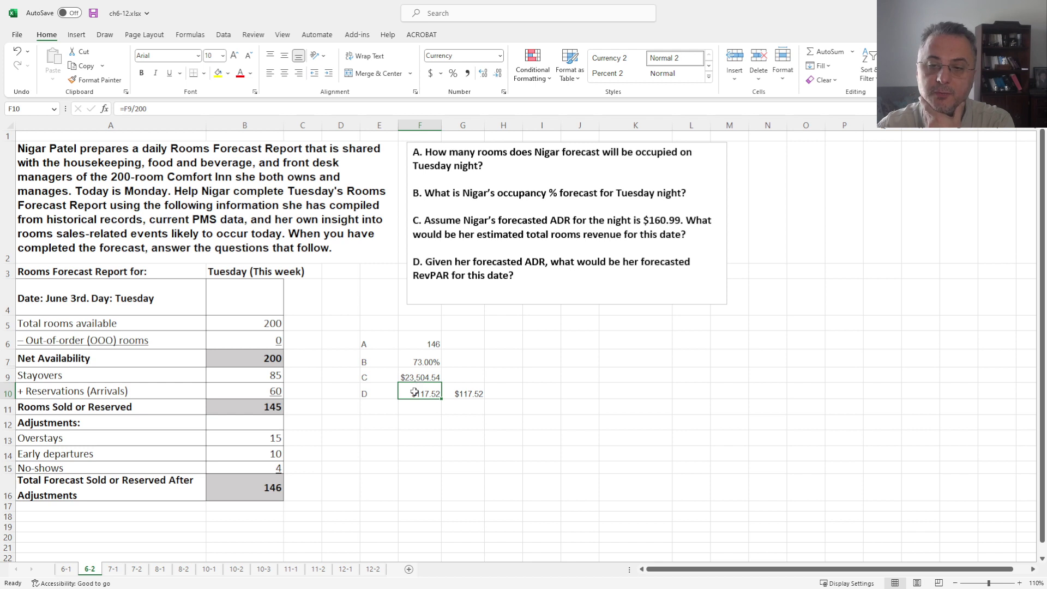
pyautogui.click(466, 394)
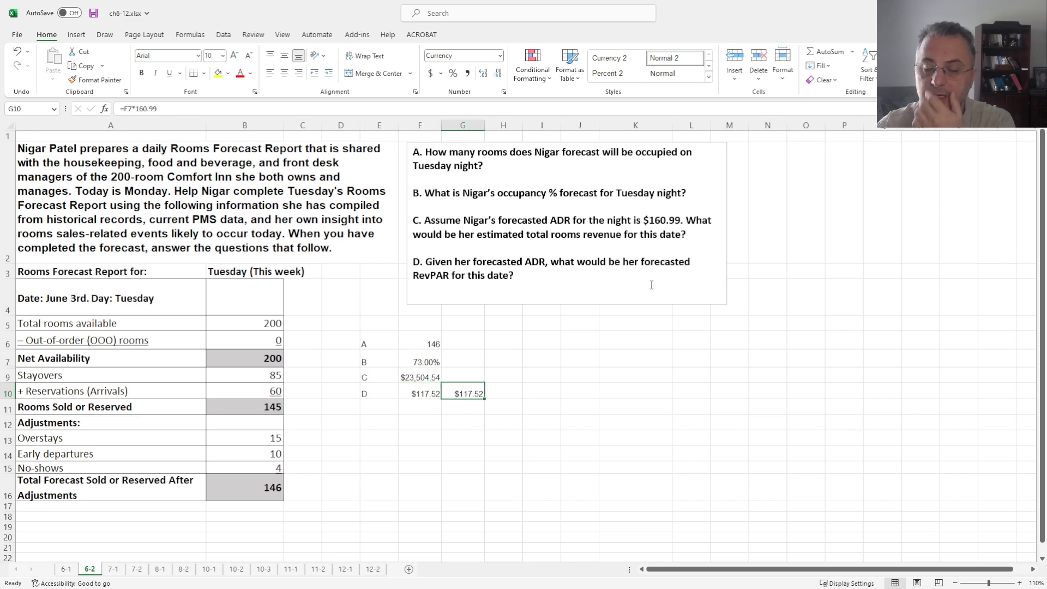
pyautogui.click(422, 428)
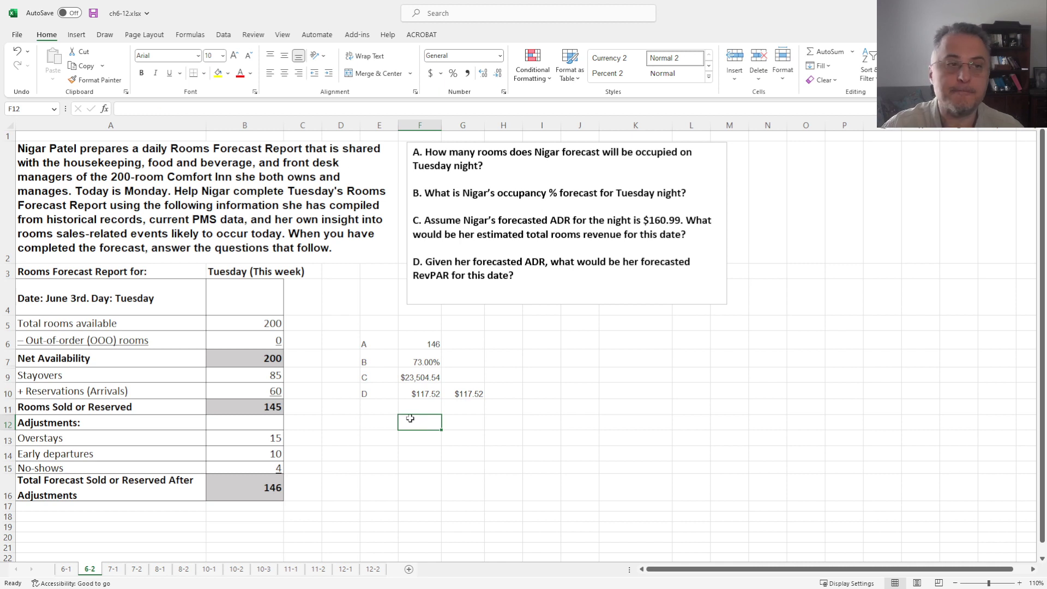